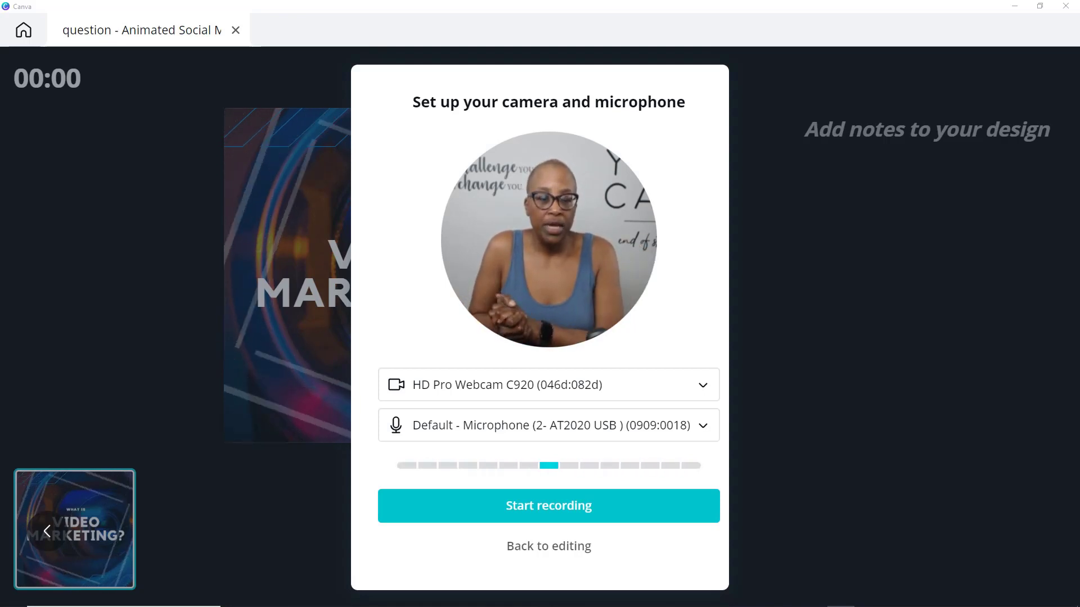
# Leave the recording setup, close the Present and record panel, and show the Music library
pyautogui.click(544, 545)
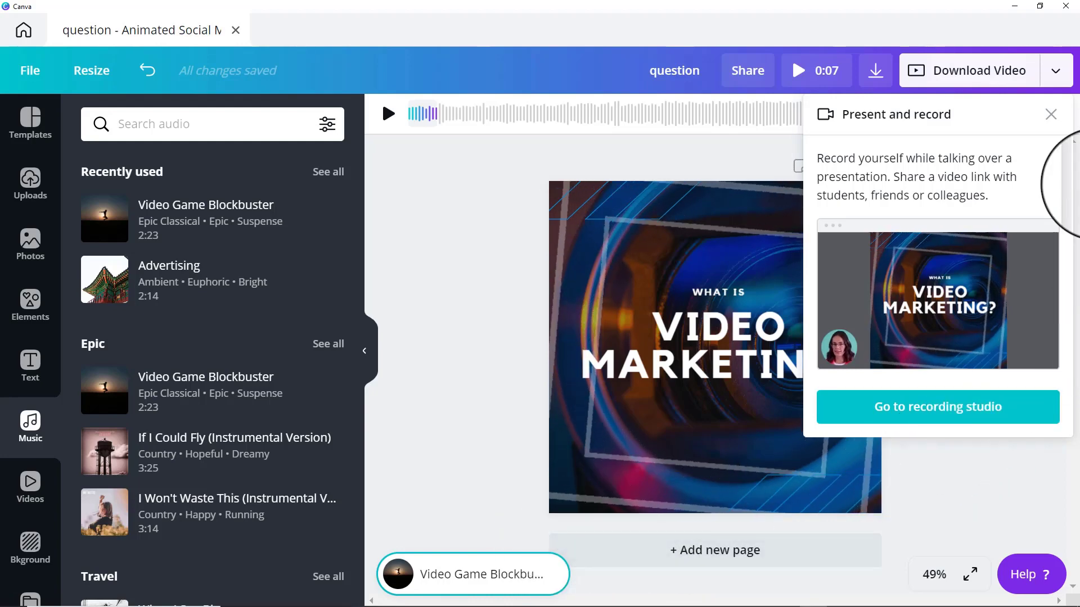
pyautogui.click(1050, 114)
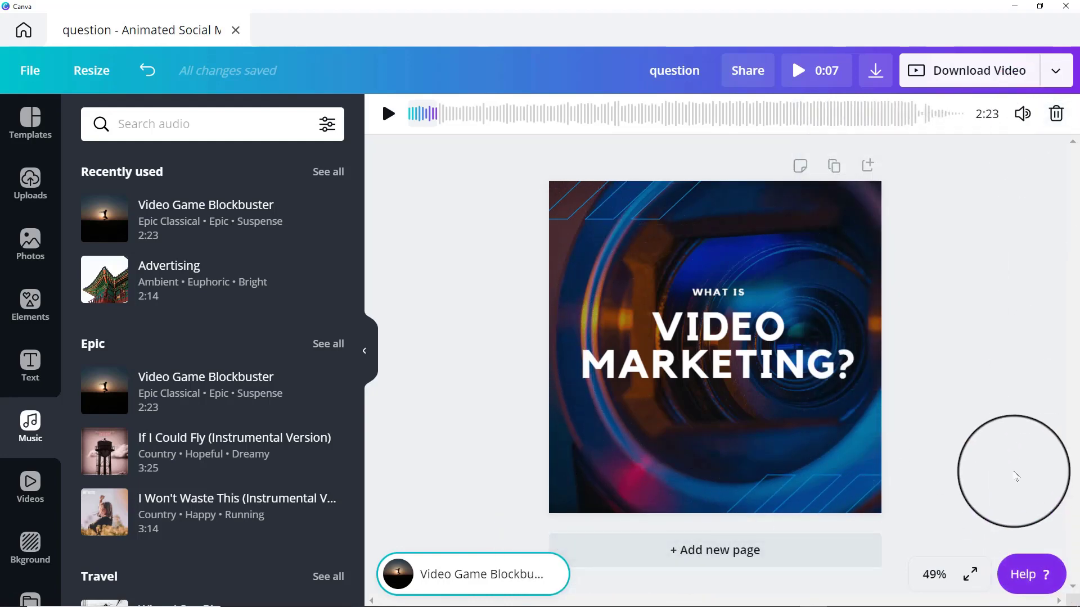
pyautogui.click(977, 205)
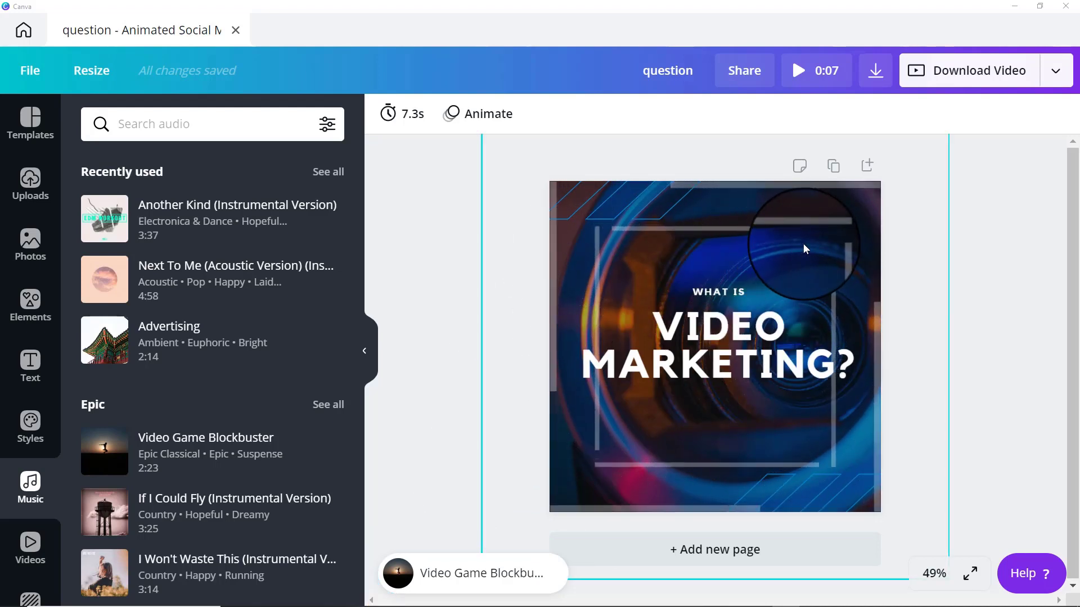
pyautogui.click(31, 482)
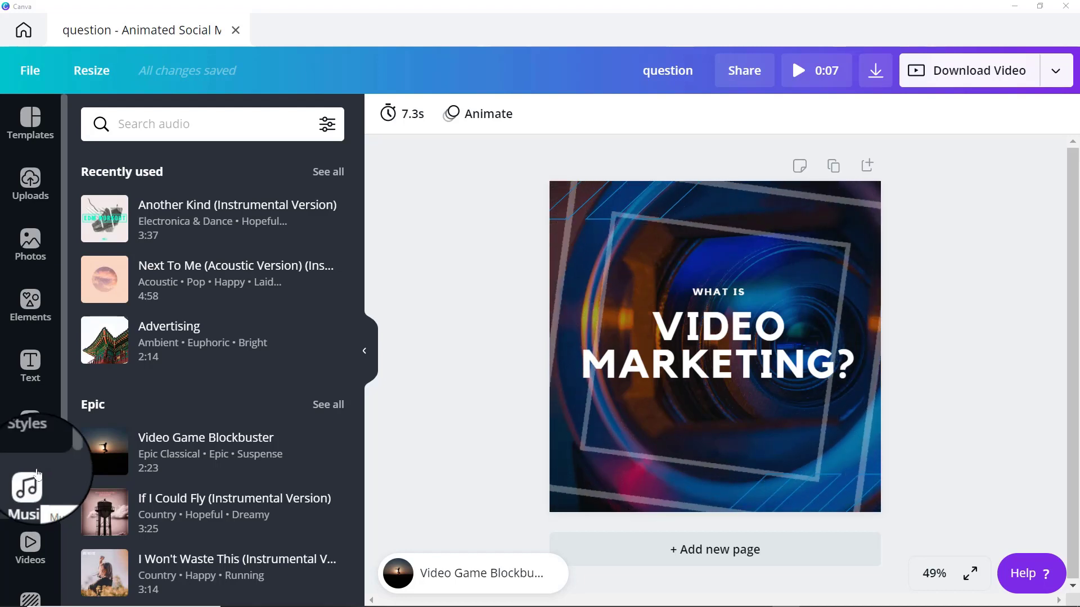
# Scroll to the Cinematic section and list all its tracks, such as Ether and Passage
pyautogui.moveTo(89, 468)
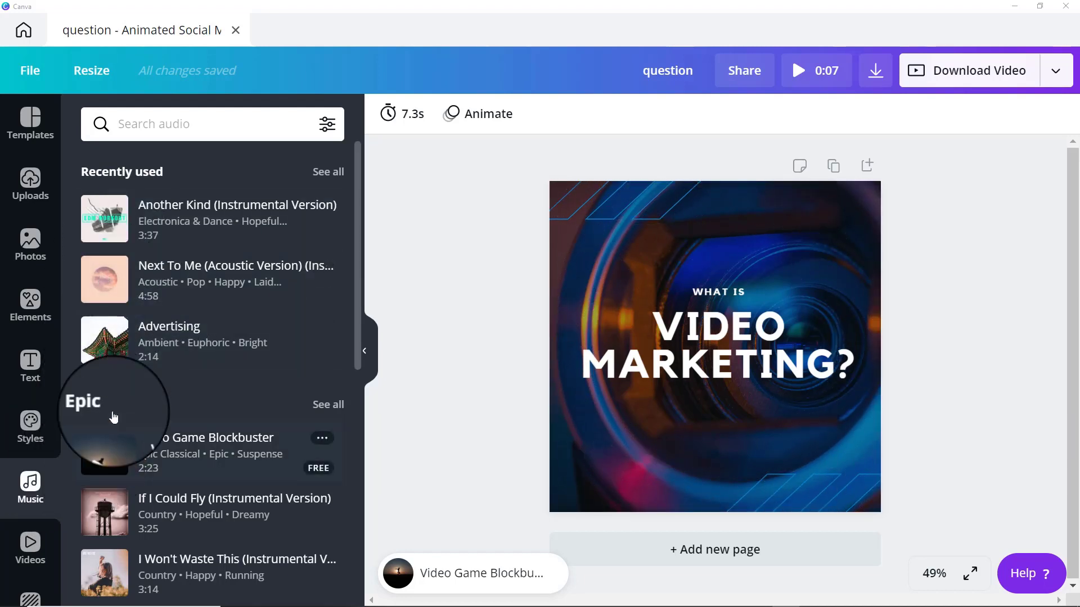
pyautogui.scroll(-6, 133, 313)
pyautogui.scroll(-9, 184, 315)
pyautogui.scroll(-8, 162, 495)
pyautogui.scroll(-10, 163, 493)
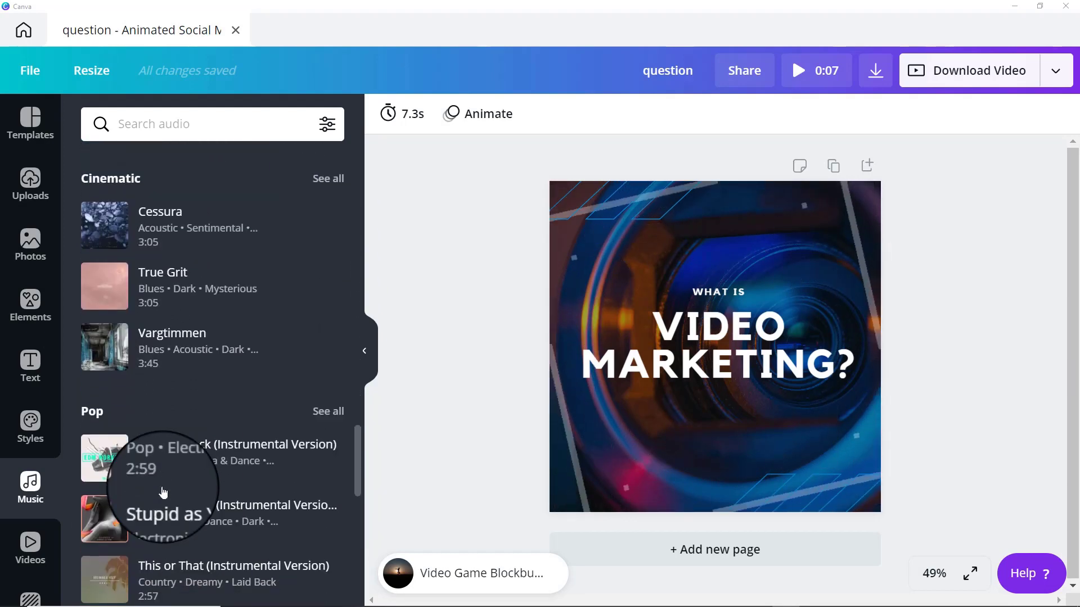
pyautogui.scroll(-4, 163, 493)
pyautogui.scroll(-2, 112, 313)
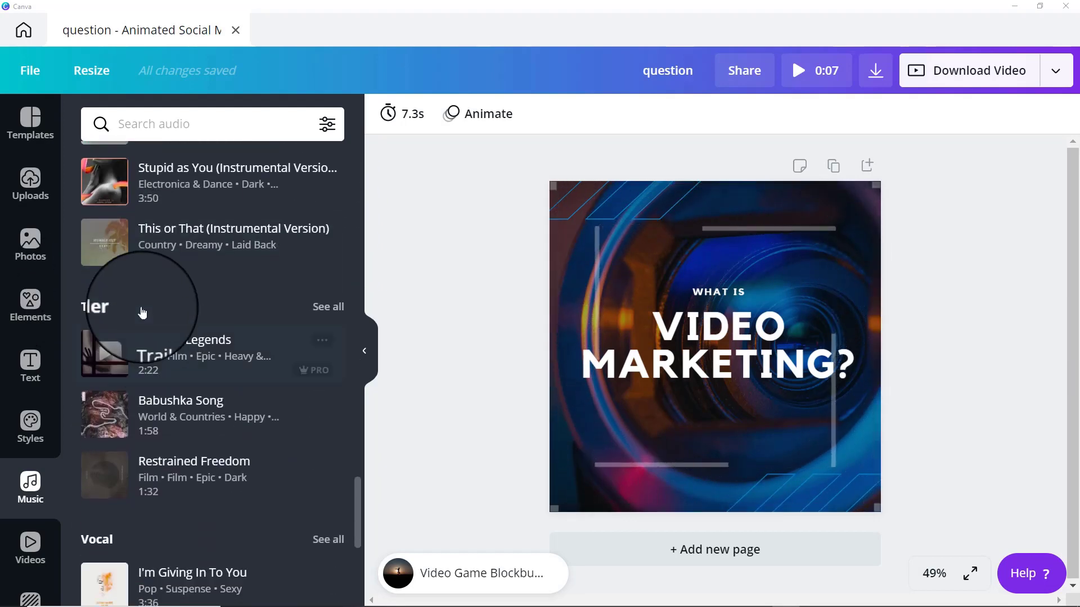
pyautogui.scroll(6, 147, 307)
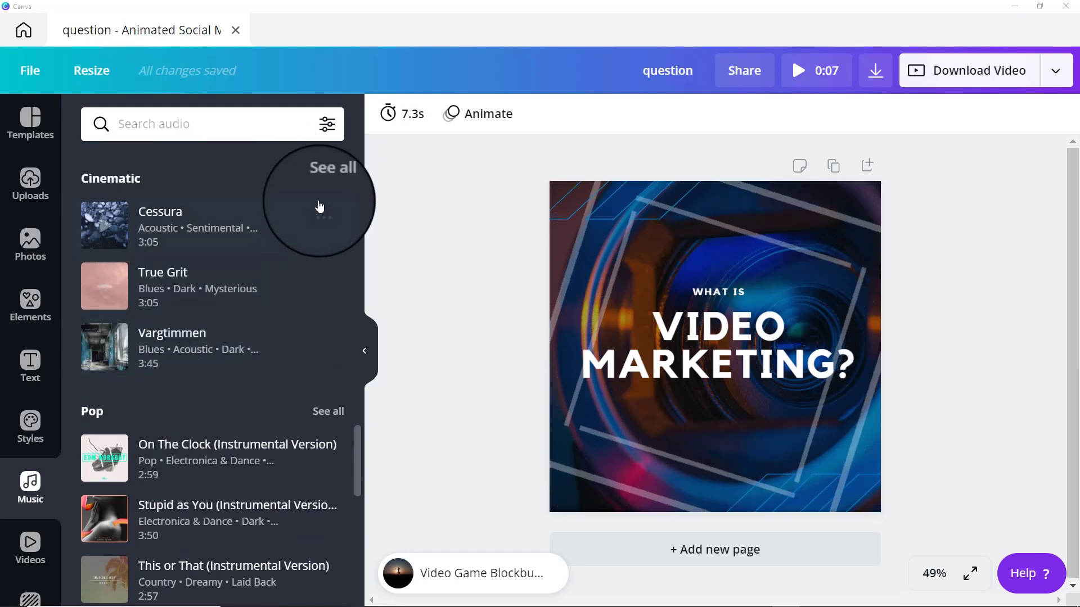
pyautogui.click(327, 186)
pyautogui.scroll(-15, 169, 264)
pyautogui.scroll(-15, 179, 317)
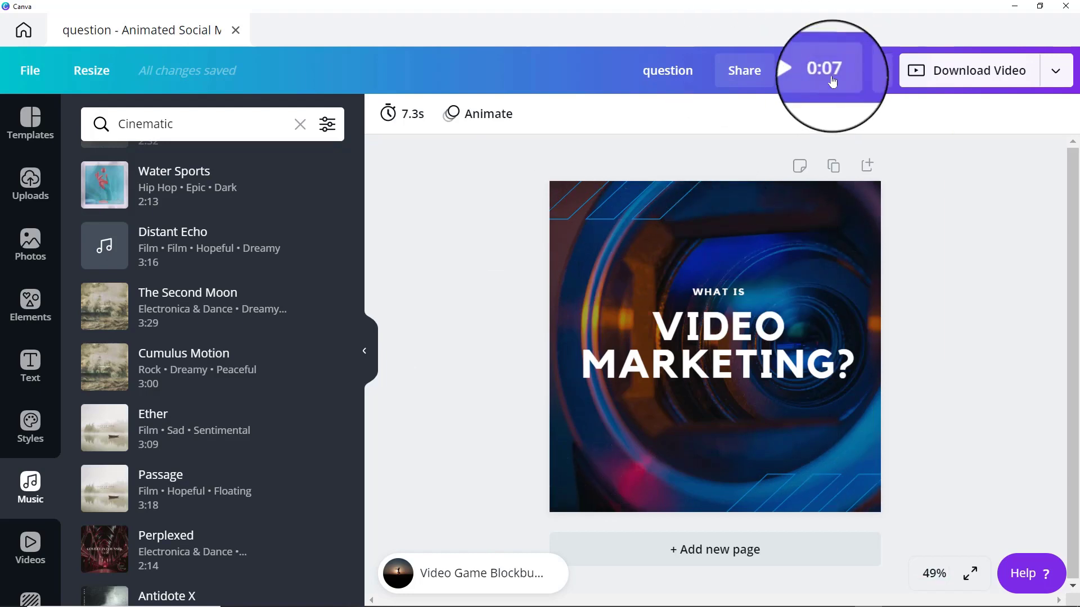
pyautogui.click(799, 72)
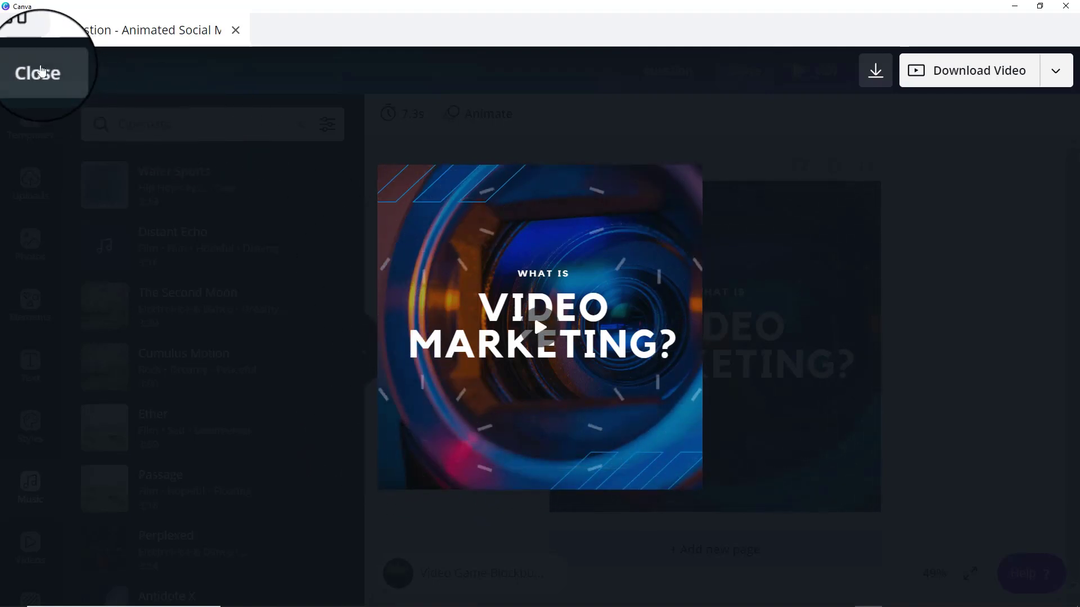
pyautogui.click(39, 70)
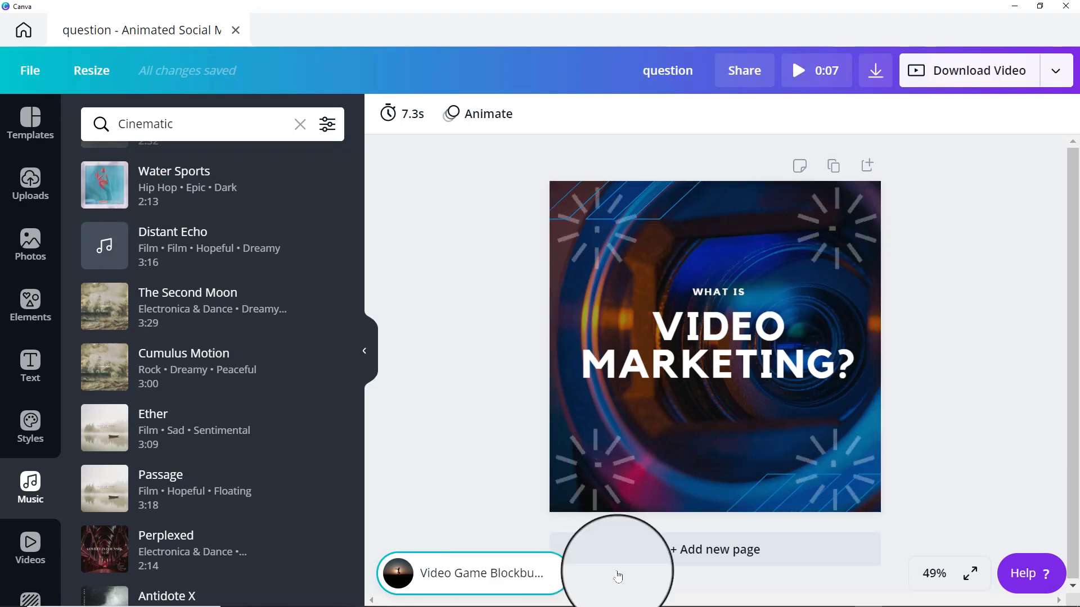
# Select the Video Game Blockbuster track and choose Present and record from the Download Video menu
pyautogui.click(893, 317)
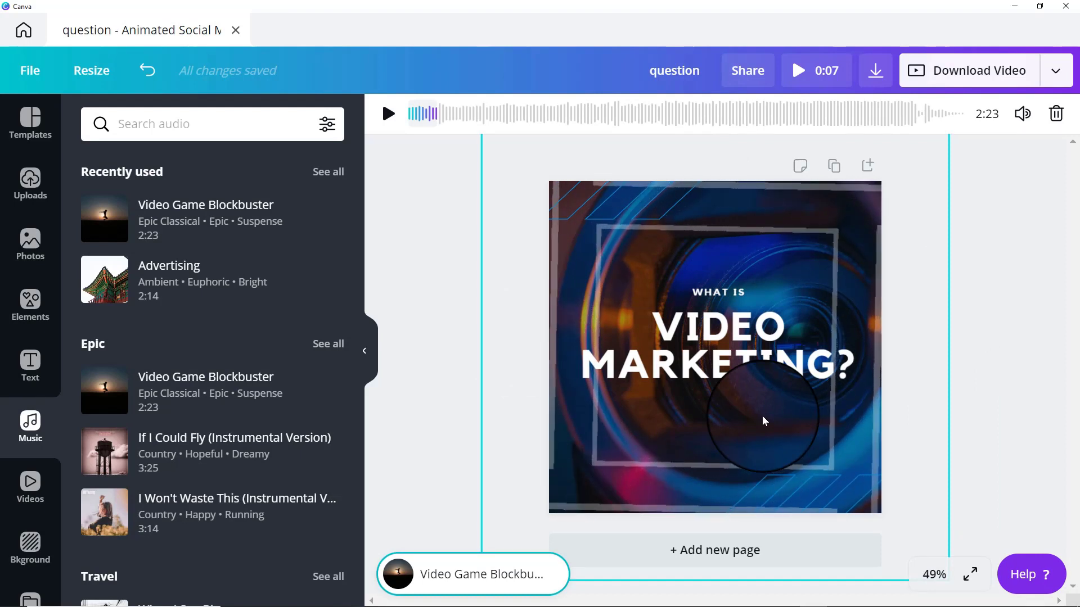
pyautogui.click(1056, 71)
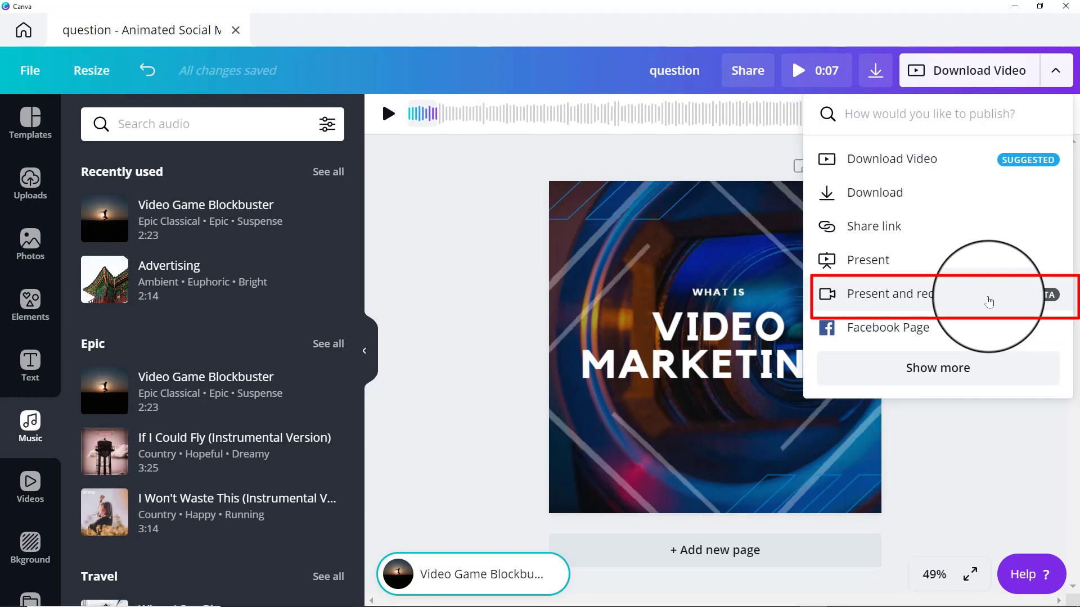
pyautogui.click(989, 302)
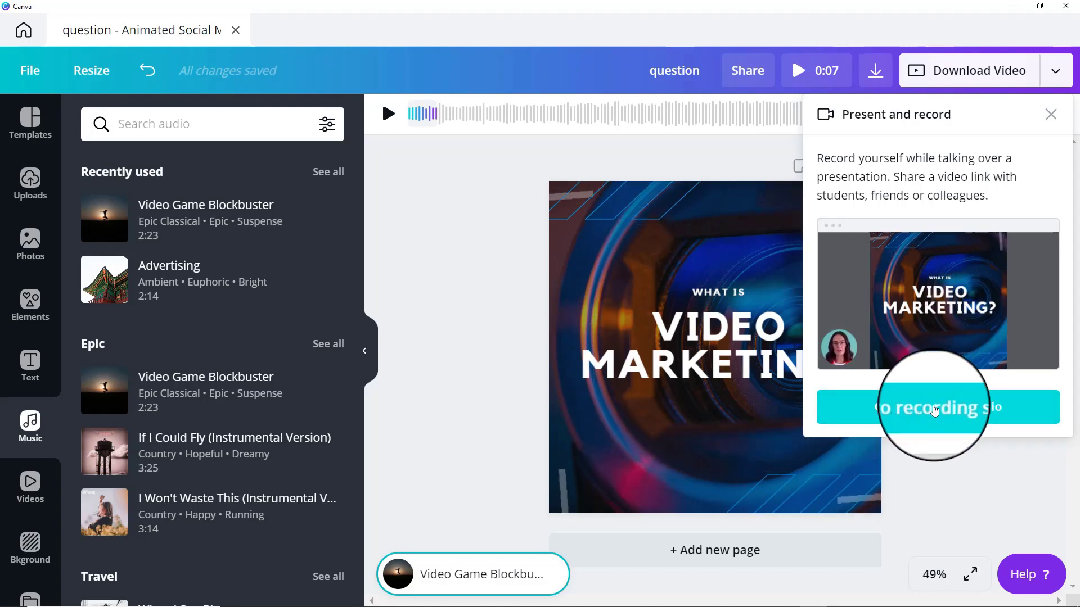
# Enter the recording studio and dismiss the Norton webcam-access popup
pyautogui.click(930, 411)
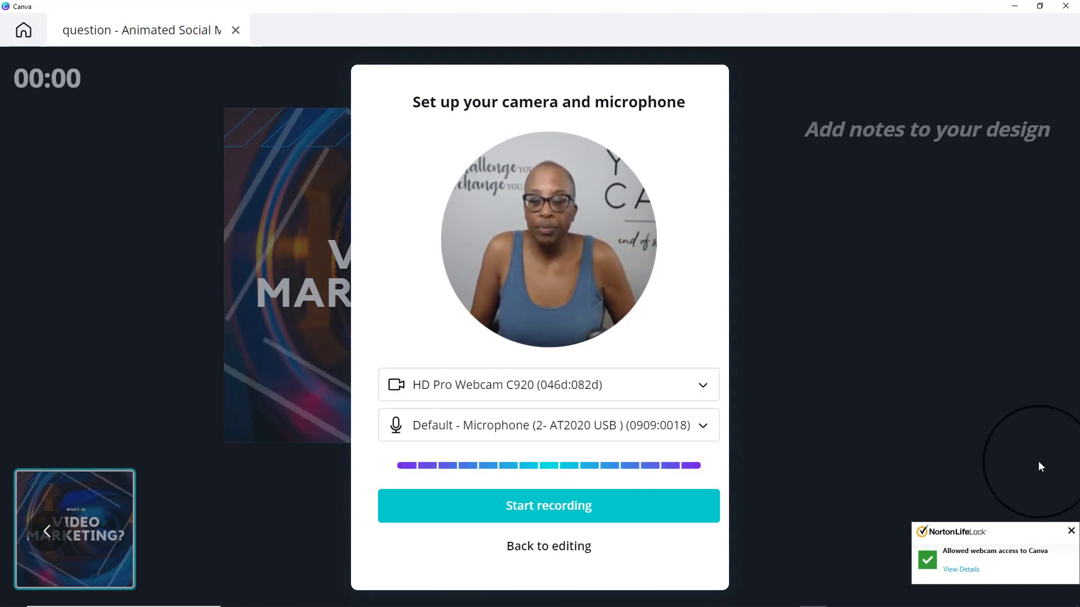
pyautogui.click(1070, 531)
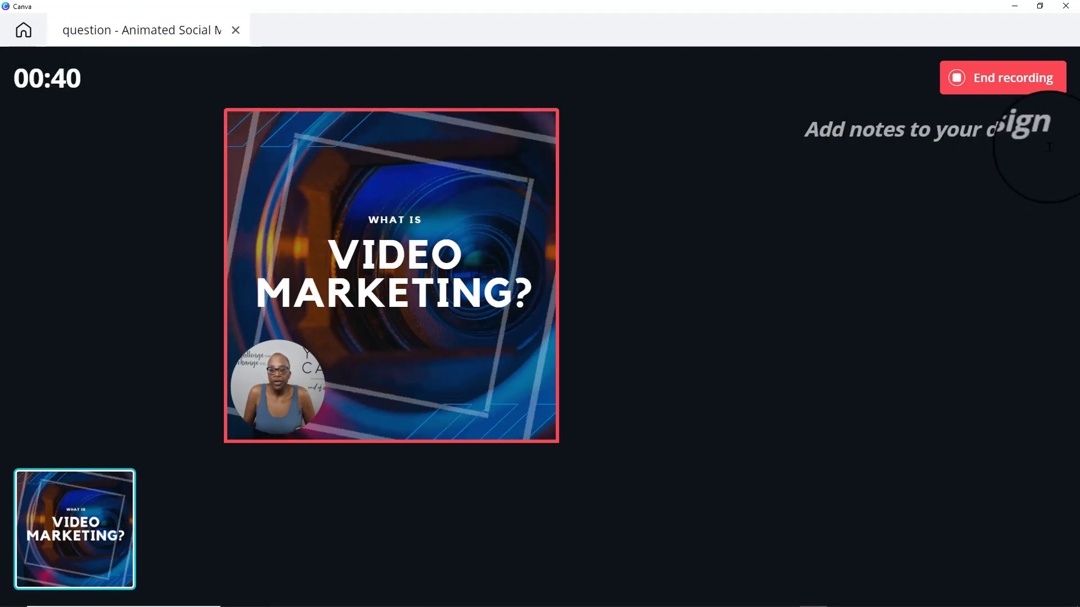
# Record a webcam talk over the 'What is Video Marketing?' page to 01:24, using the Add notes area
pyautogui.click(908, 132)
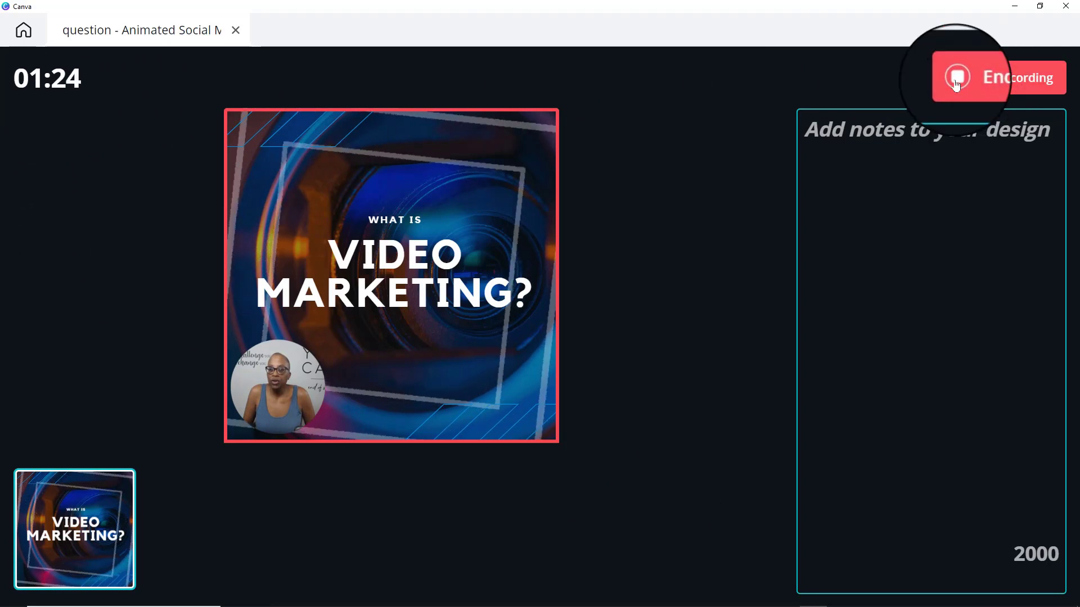
# End the recording, copy its shareable link, and return to the editor
pyautogui.click(1007, 88)
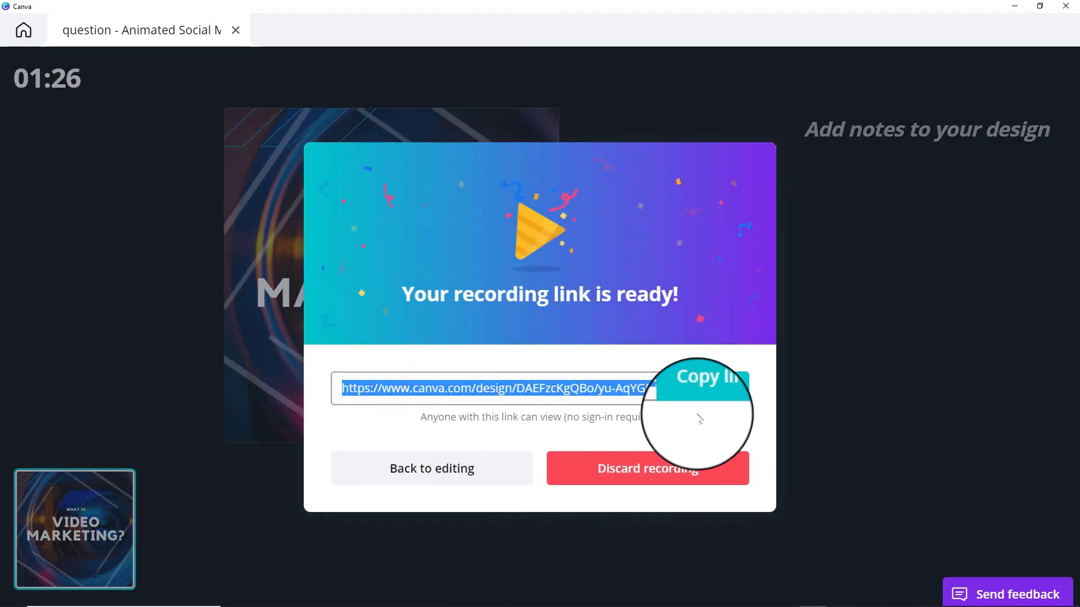
pyautogui.click(714, 388)
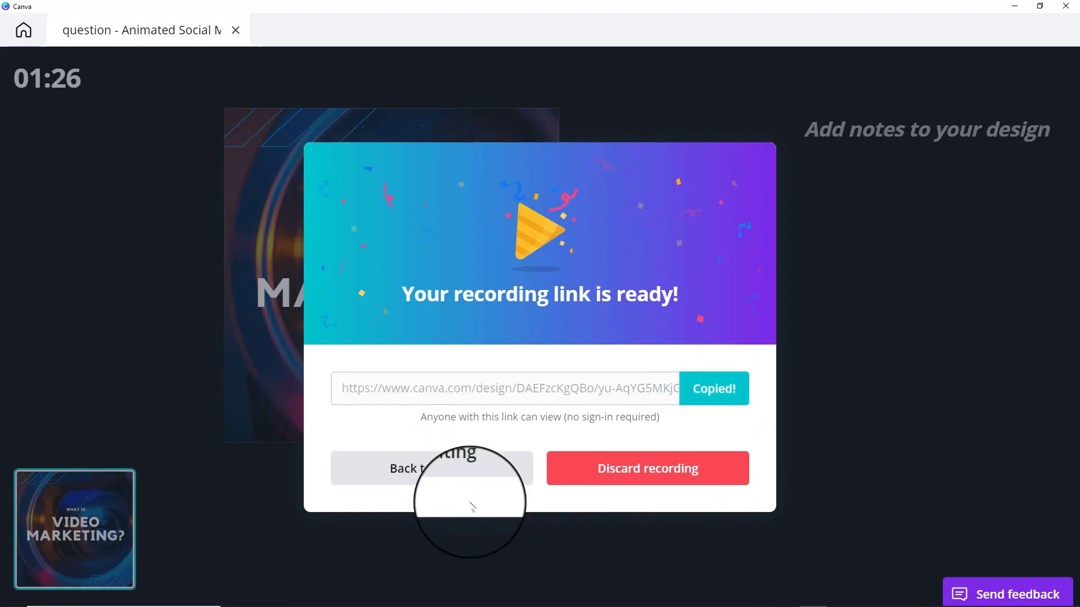
pyautogui.click(439, 477)
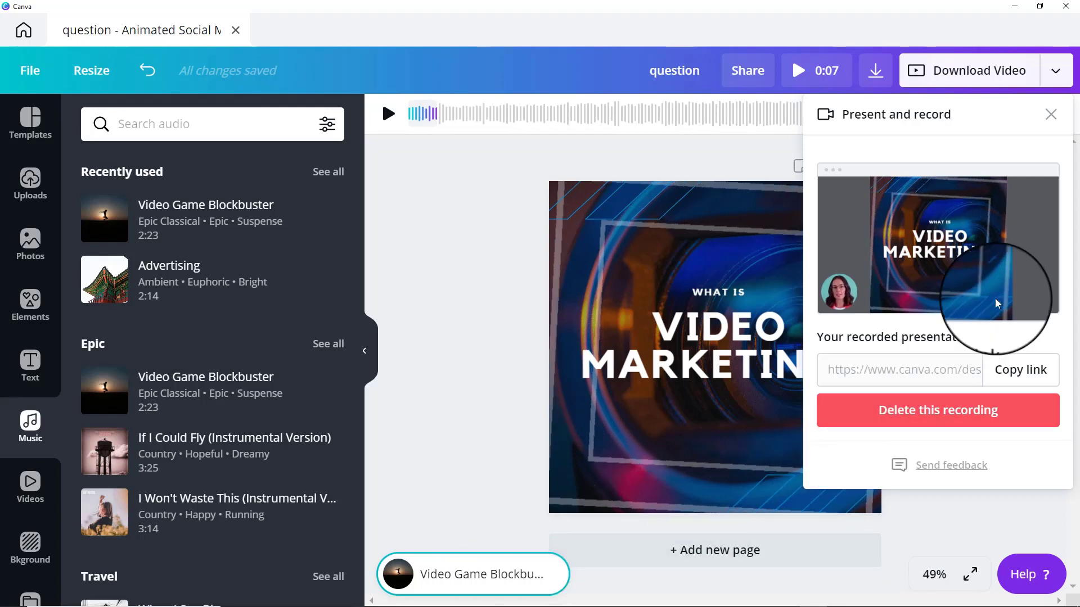
pyautogui.moveTo(717, 604)
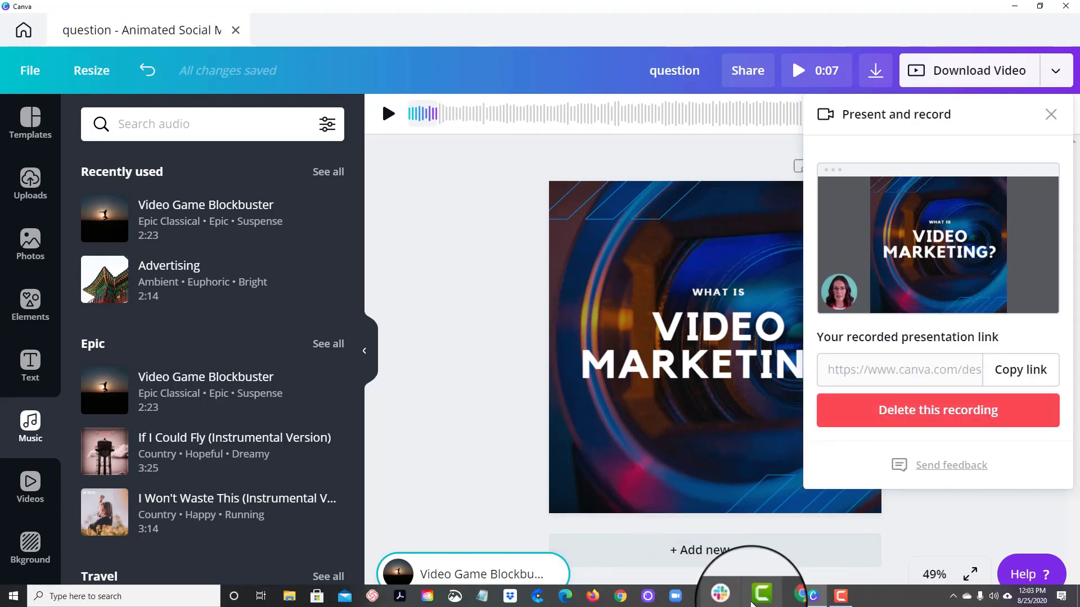
pyautogui.moveTo(787, 599)
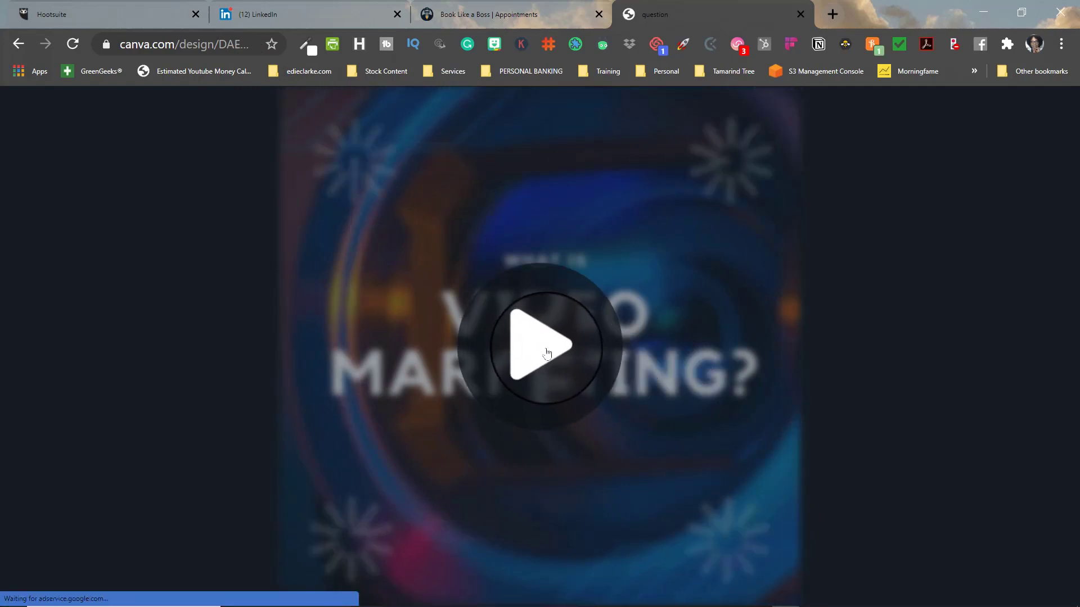
# Play the recorded presentation at its shared link in Chrome, then pause it
pyautogui.click(601, 368)
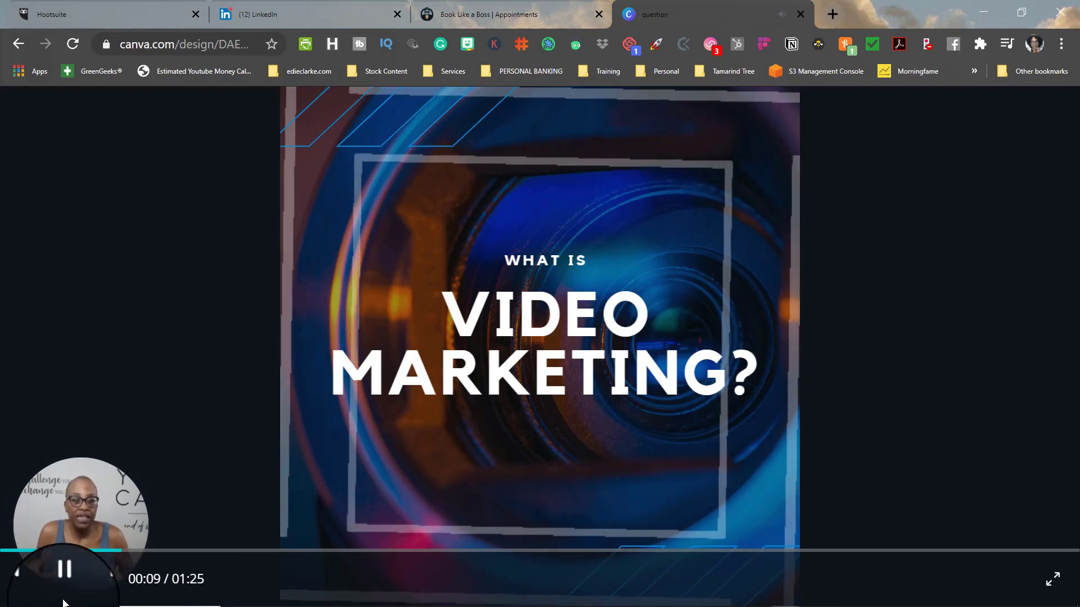
pyautogui.click(63, 580)
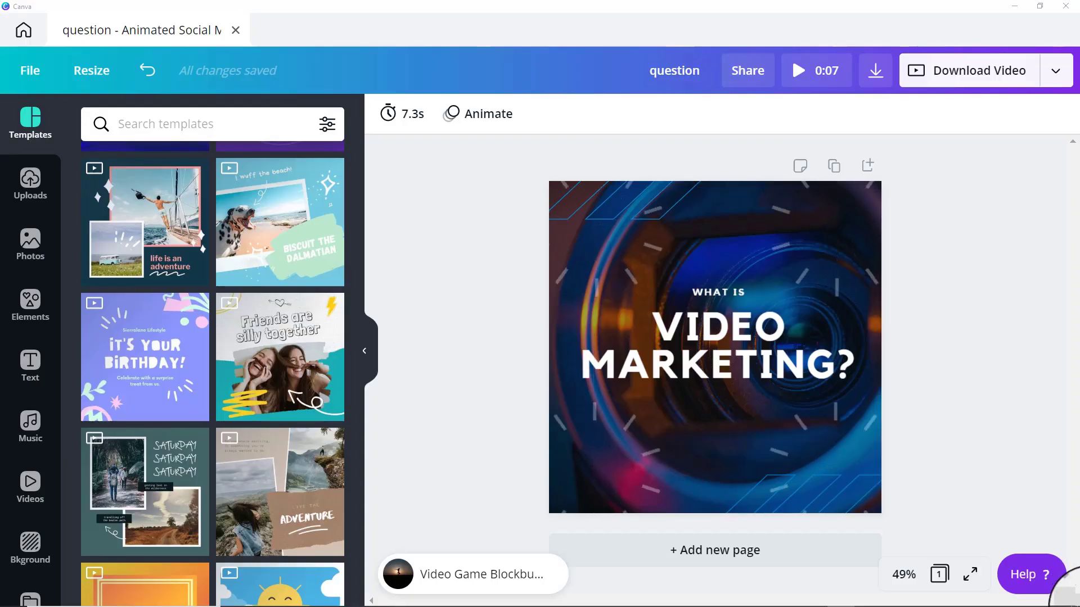
# Add page 2 with the sailing adventure template and page 3 with the Dalmatian beach template
pyautogui.moveTo(655, 605)
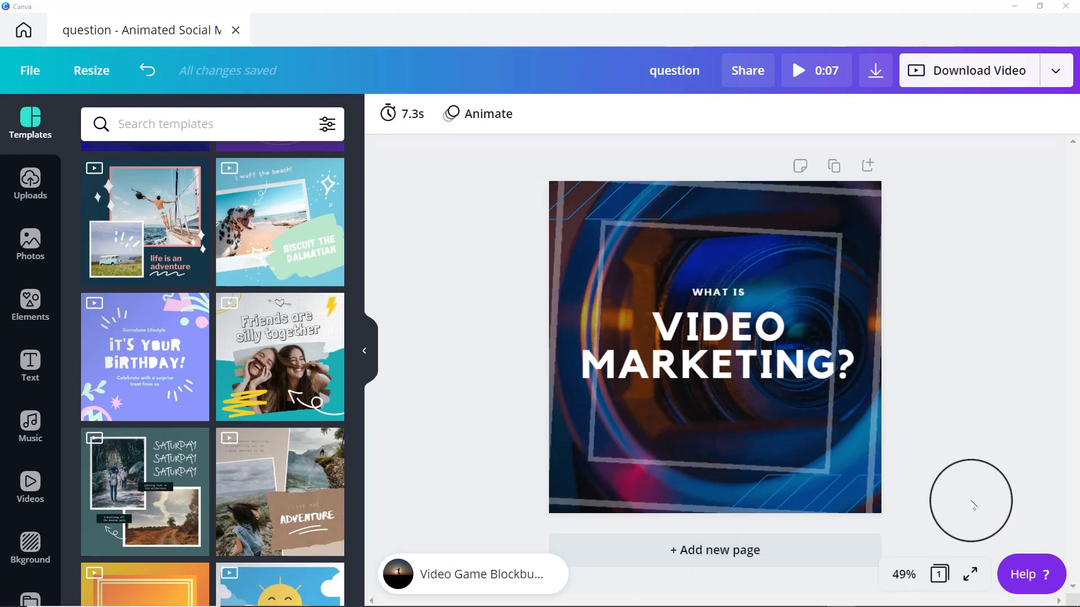
pyautogui.click(714, 548)
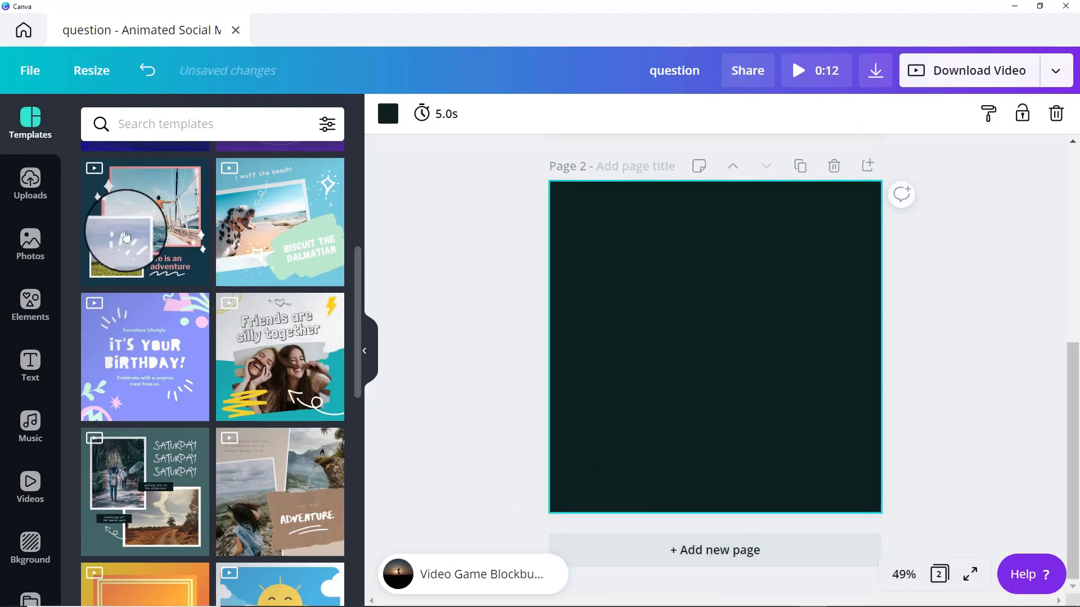
pyautogui.click(134, 243)
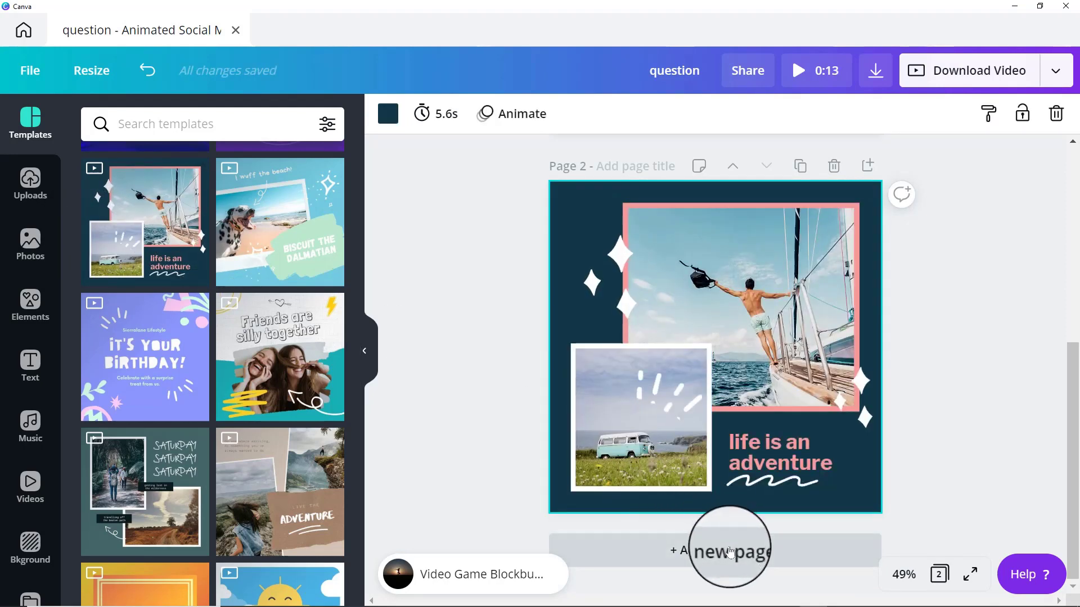
pyautogui.click(731, 550)
pyautogui.click(292, 250)
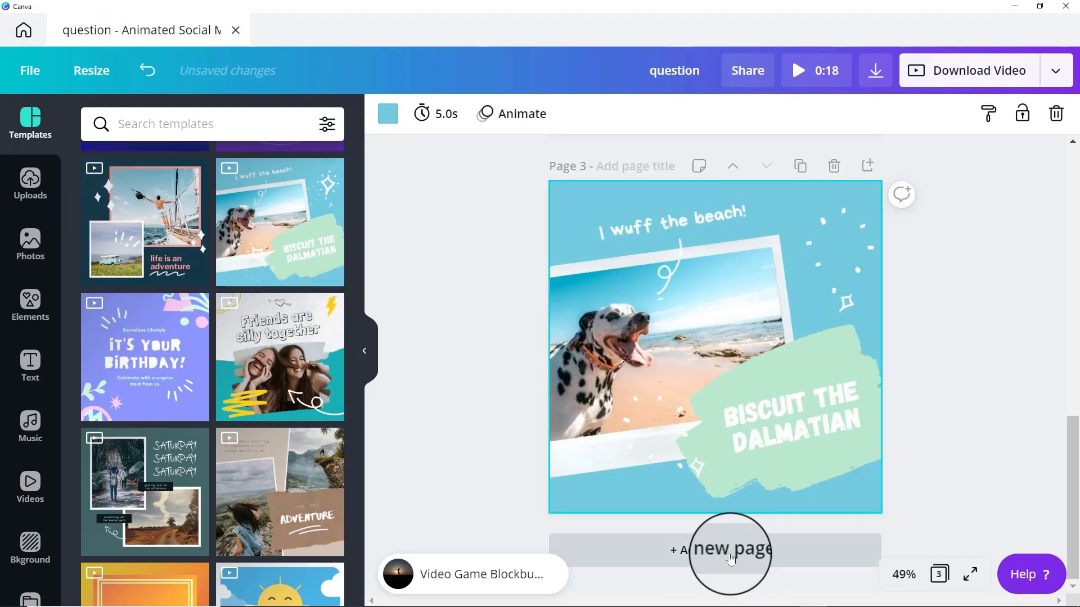
# Add page 4 with the Saturday trail template and page 5 with the OMG birthday template
pyautogui.click(730, 550)
pyautogui.click(145, 492)
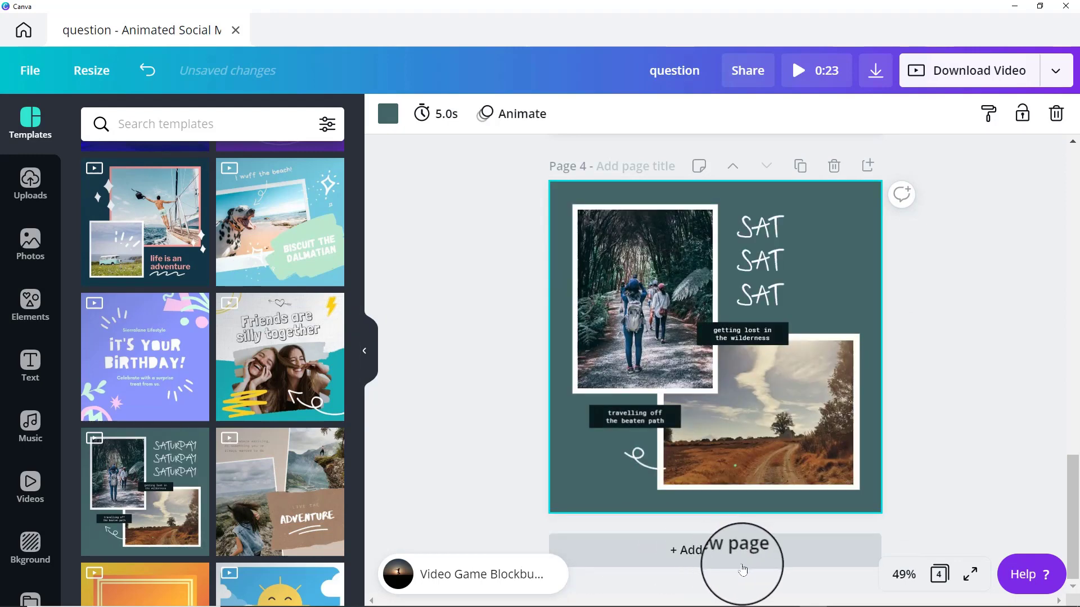
pyautogui.scroll(15, 1000, 400)
pyautogui.scroll(-15, 1001, 400)
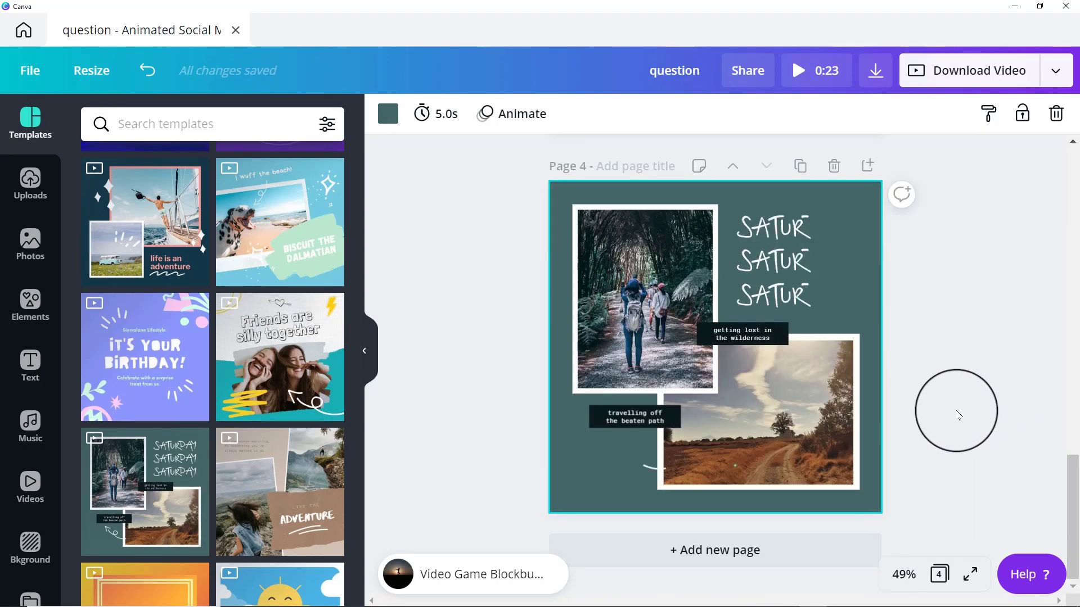
pyautogui.click(754, 558)
pyautogui.scroll(-7, 242, 495)
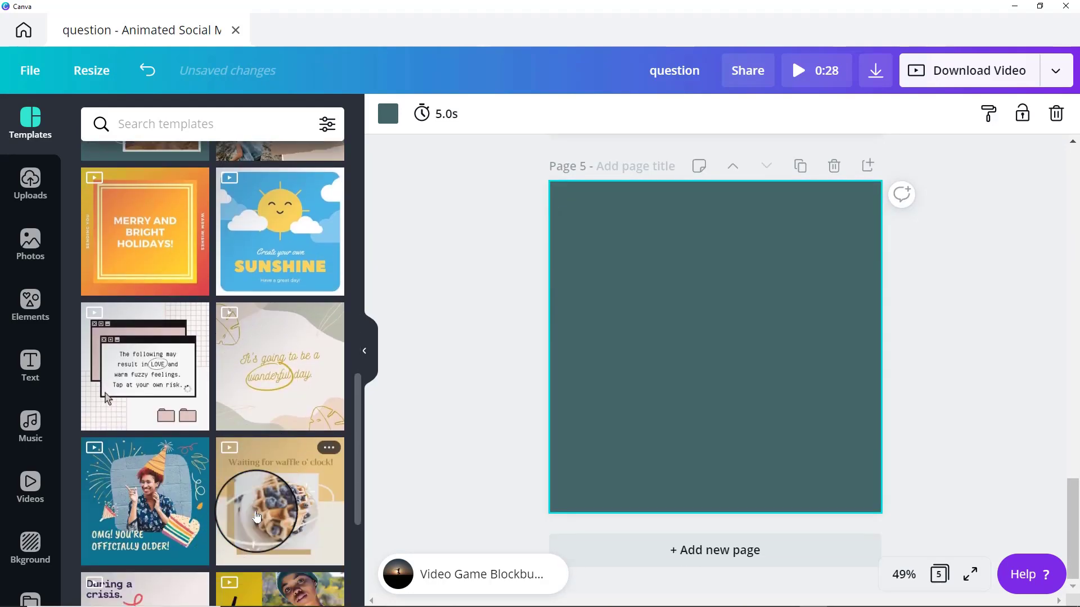
pyautogui.click(207, 476)
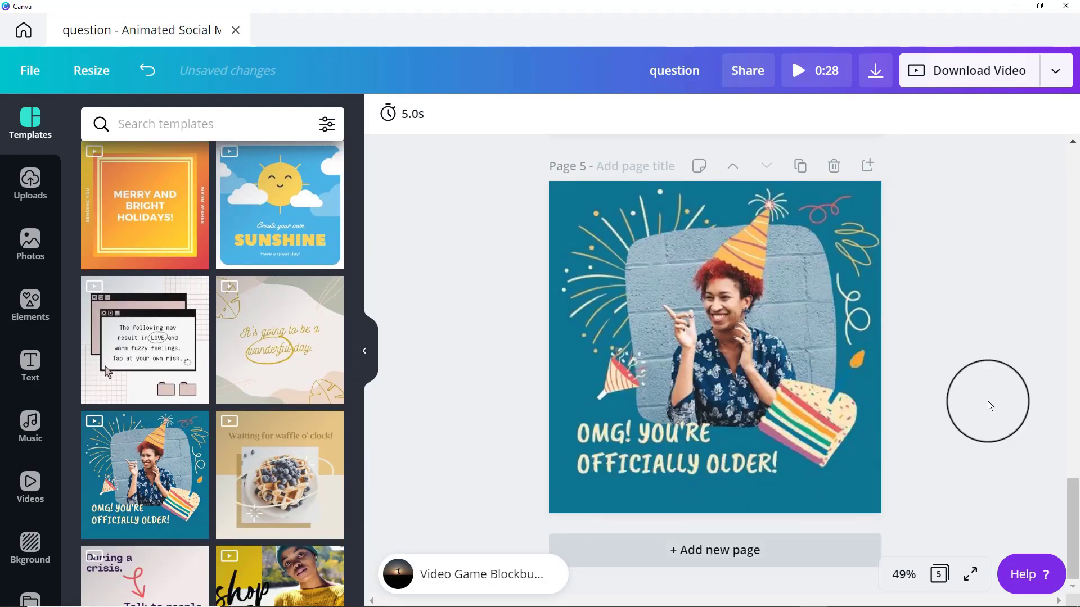
pyautogui.scroll(5, 991, 371)
pyautogui.scroll(10, 992, 371)
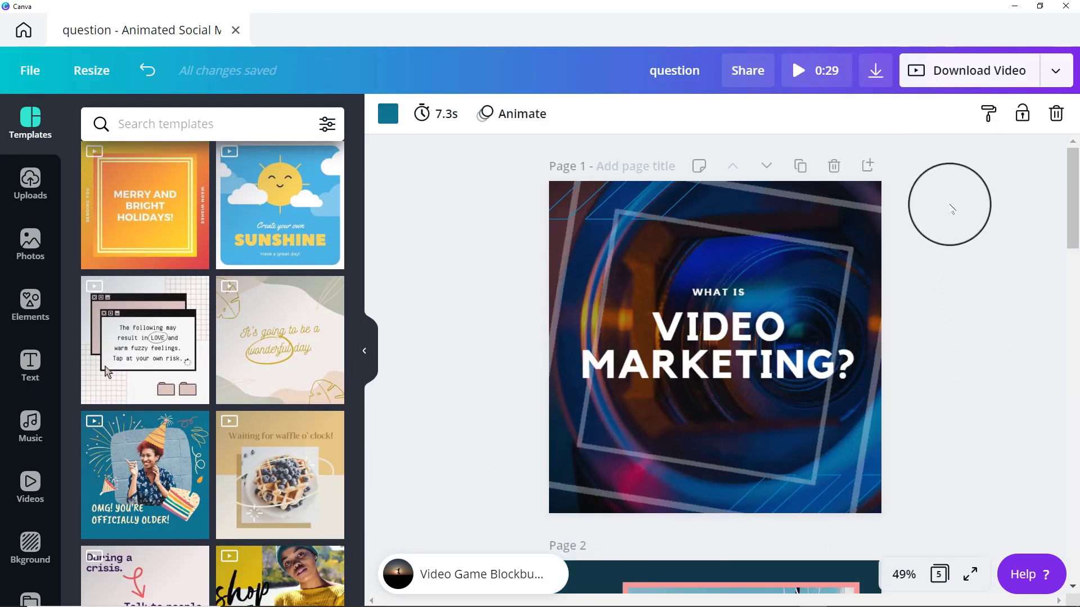
pyautogui.click(1055, 70)
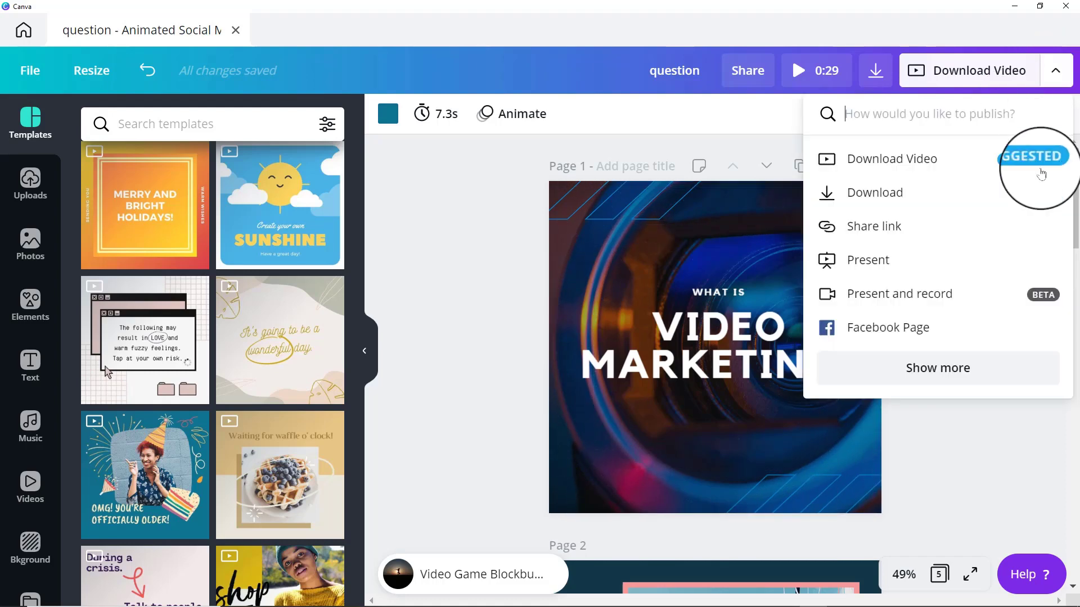
pyautogui.click(933, 295)
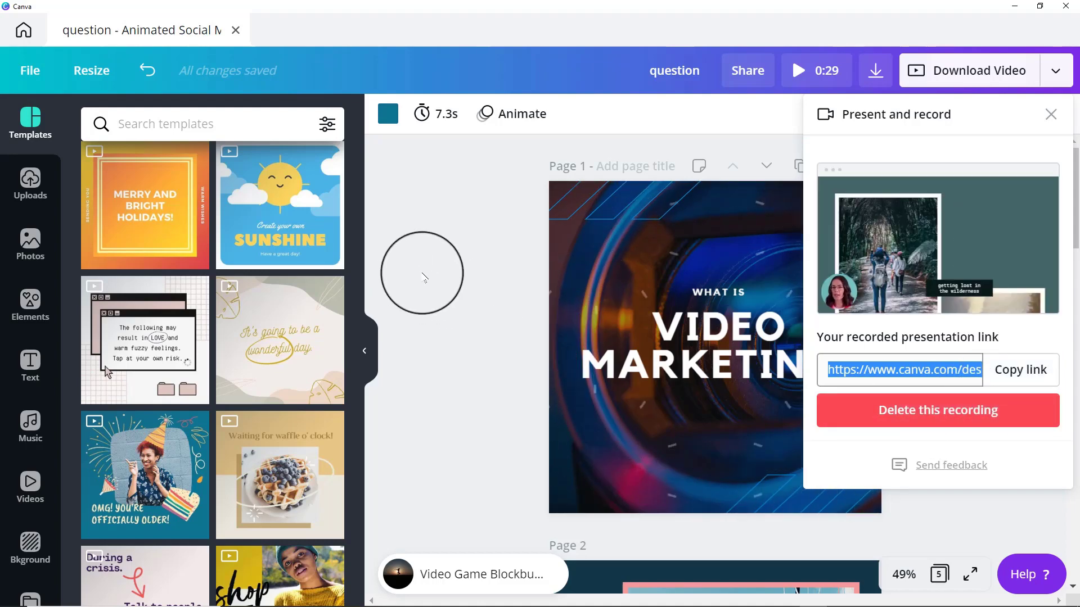
pyautogui.click(424, 276)
pyautogui.scroll(-10, 453, 259)
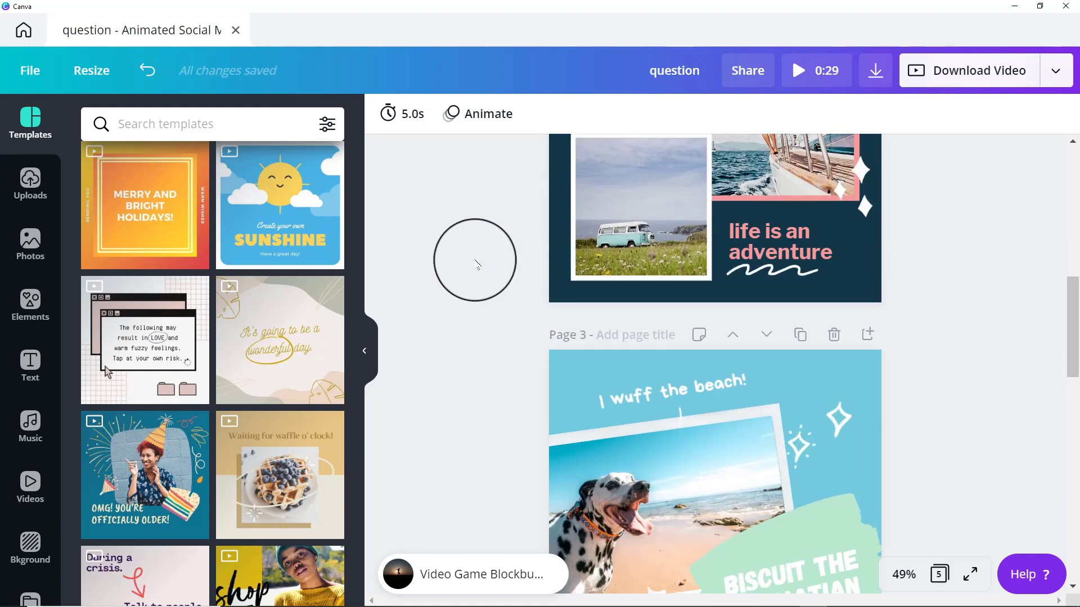
# Duplicate the design with File > Make a copy
pyautogui.scroll(10, 477, 264)
pyautogui.click(30, 71)
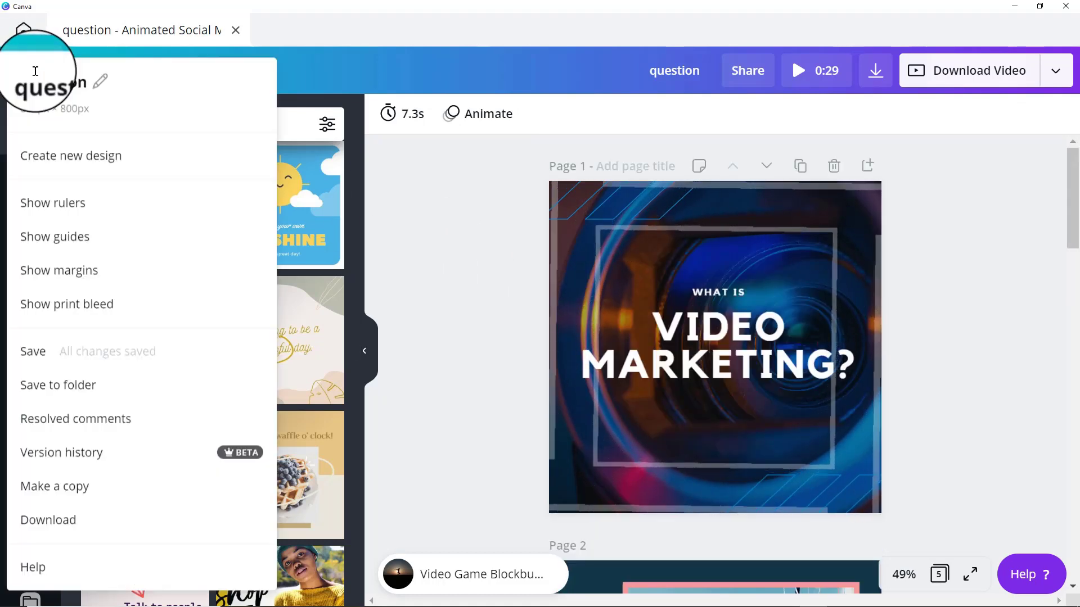
pyautogui.click(77, 485)
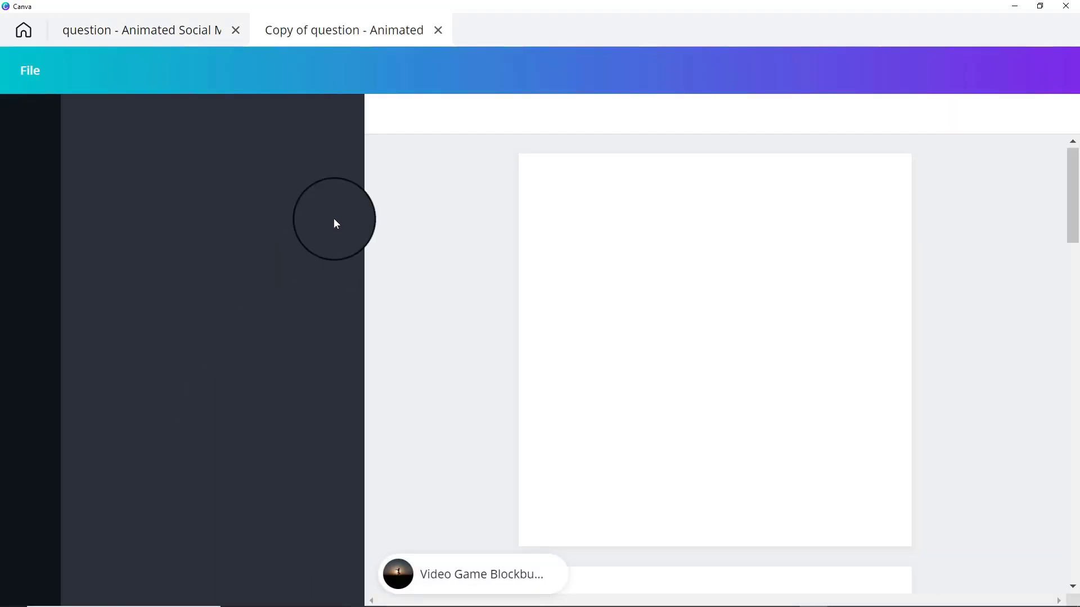
# In the original design, delete pages 2–5 so only the title page remains
pyautogui.click(147, 31)
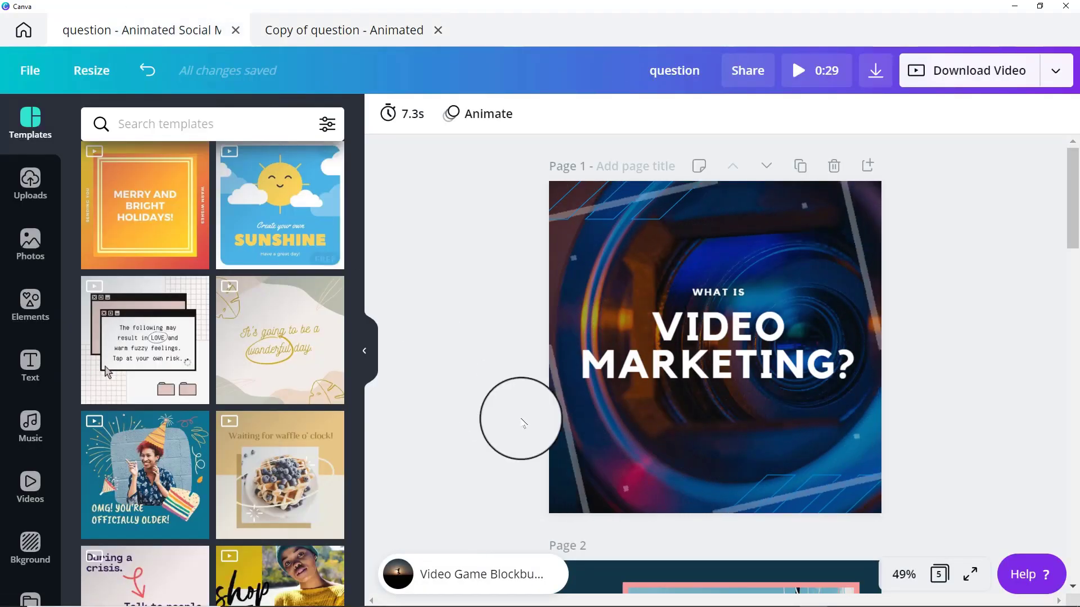
pyautogui.scroll(-3, 759, 436)
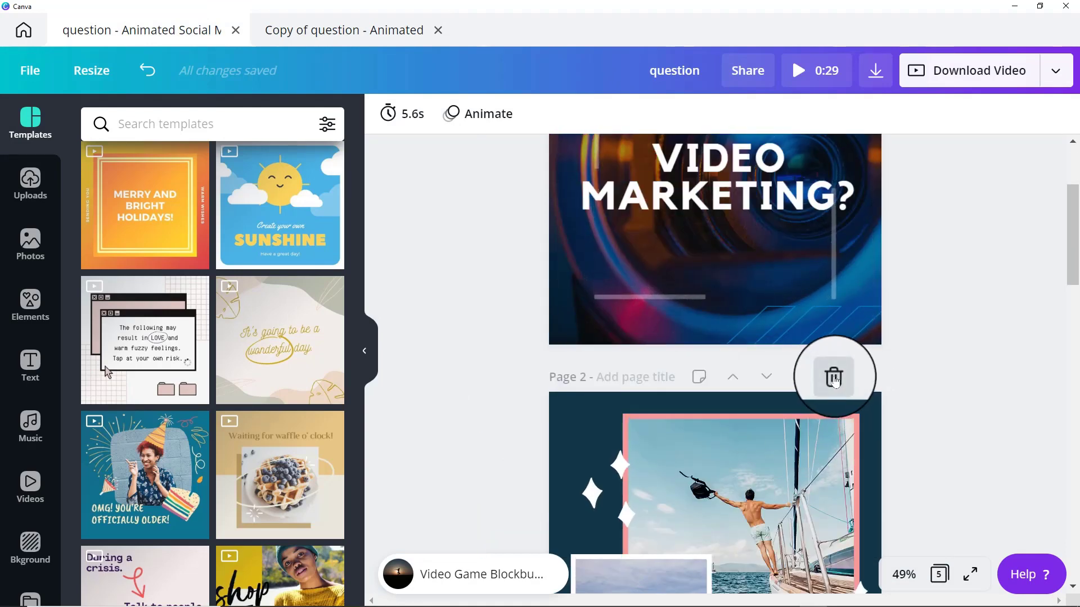
pyautogui.click(833, 377)
pyautogui.click(833, 377)
pyautogui.click(834, 377)
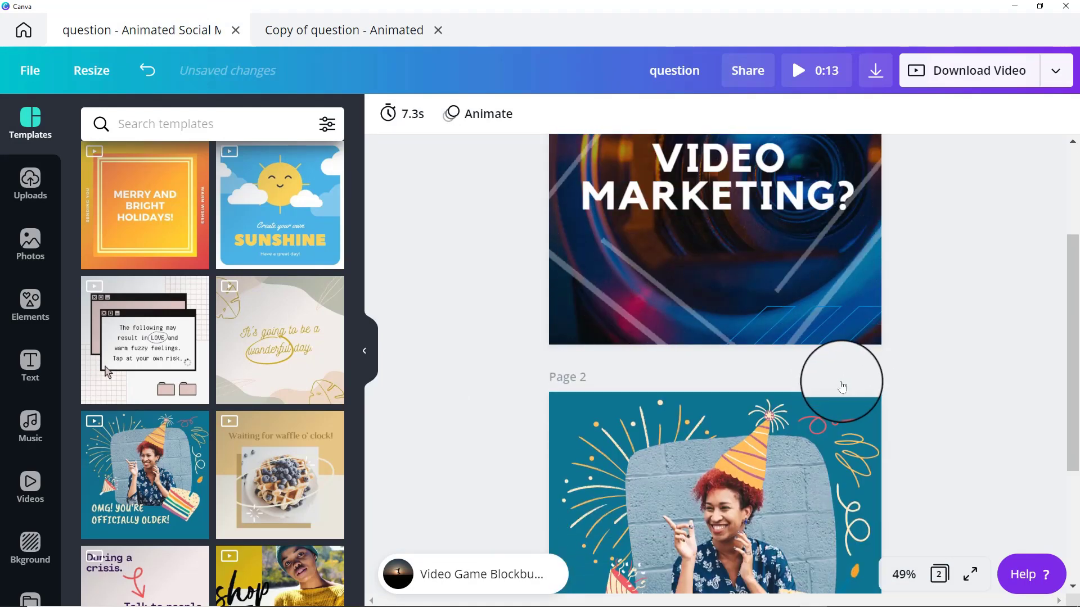
pyautogui.click(833, 376)
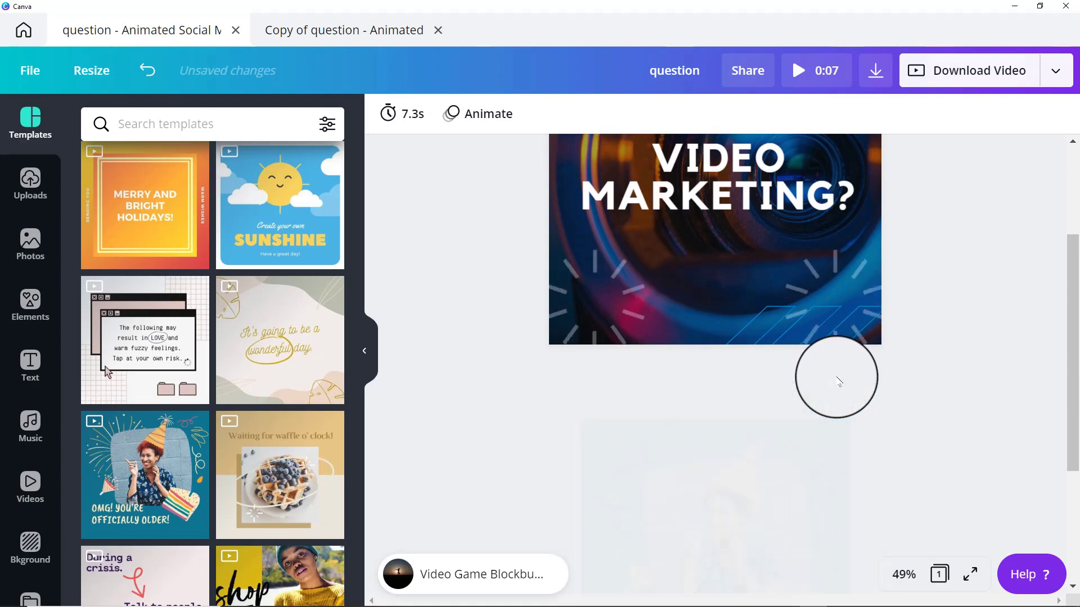
# In the 'Copy of question' design, choose Present and record from the Download Video menu
pyautogui.click(332, 28)
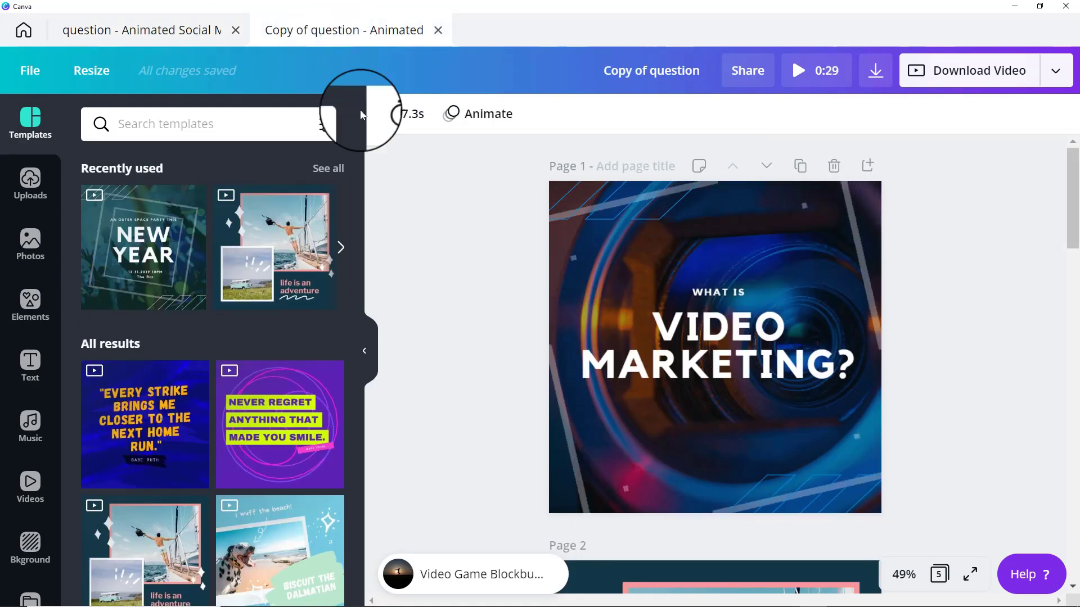
pyautogui.scroll(-20, 534, 293)
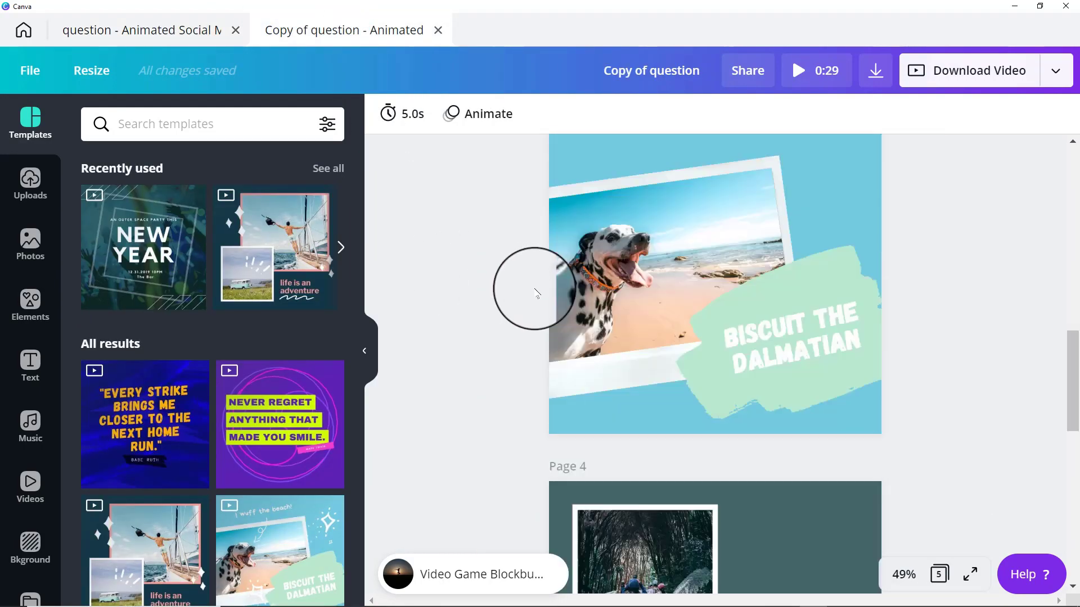
pyautogui.scroll(20, 534, 292)
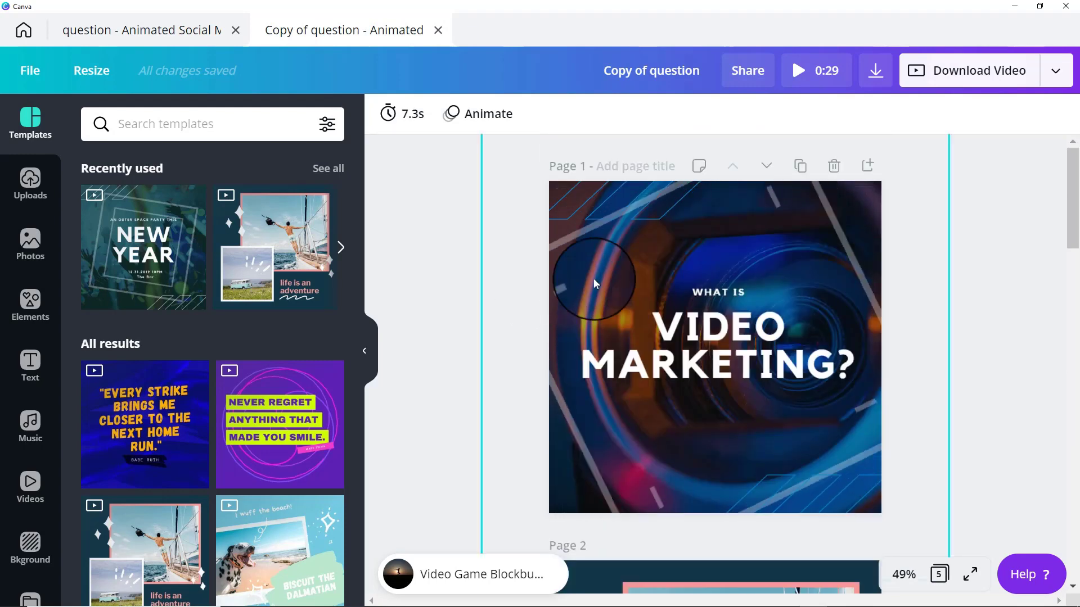
pyautogui.click(1056, 71)
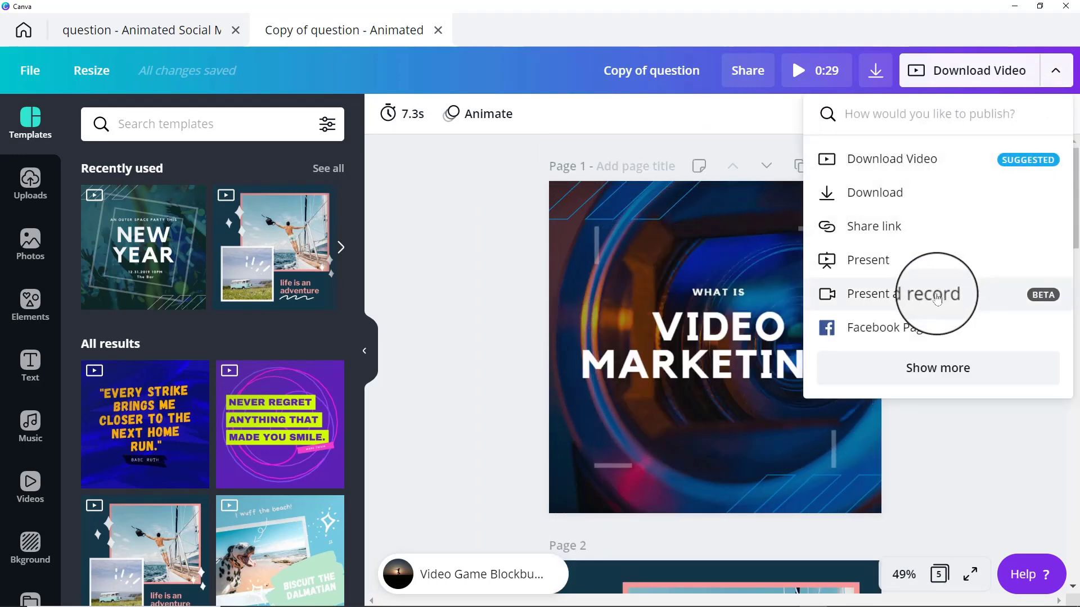
pyautogui.click(930, 290)
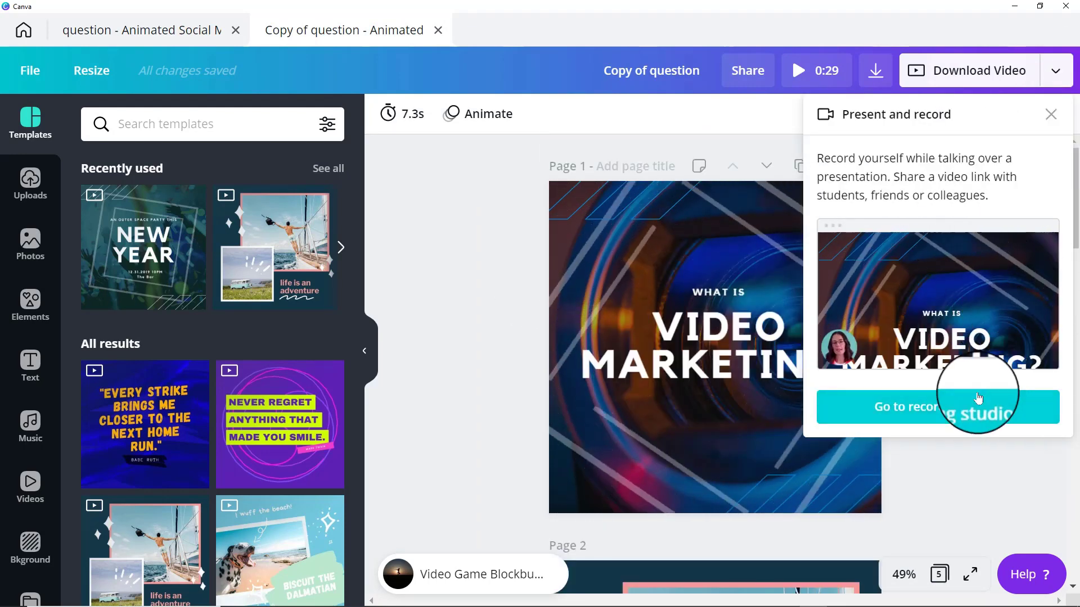
# Start a webcam recording and present through the adventure, beach, Saturday trail and birthday slides
pyautogui.click(938, 408)
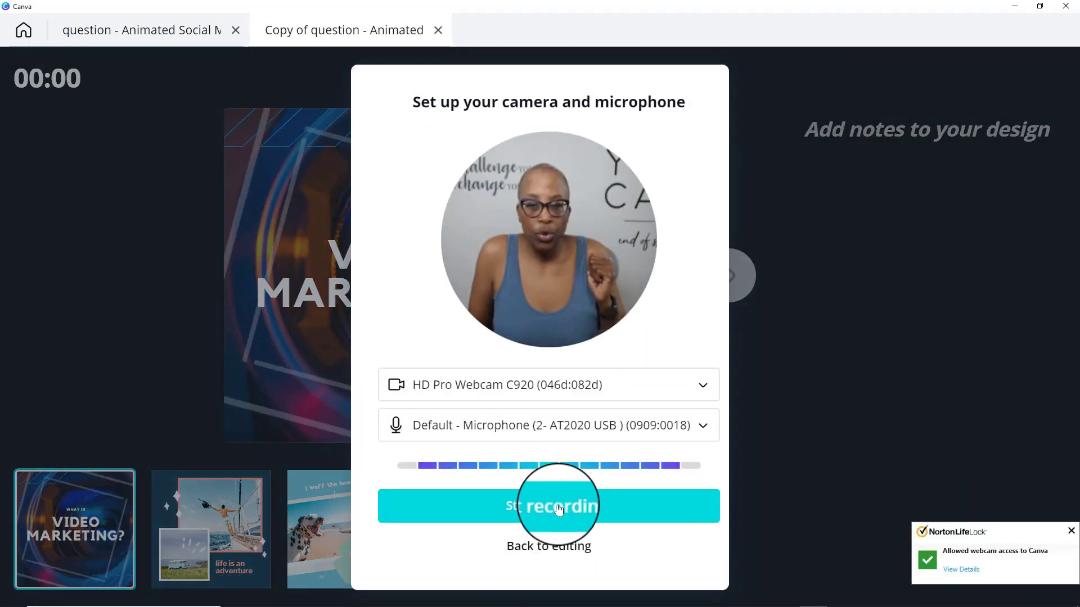
pyautogui.click(554, 510)
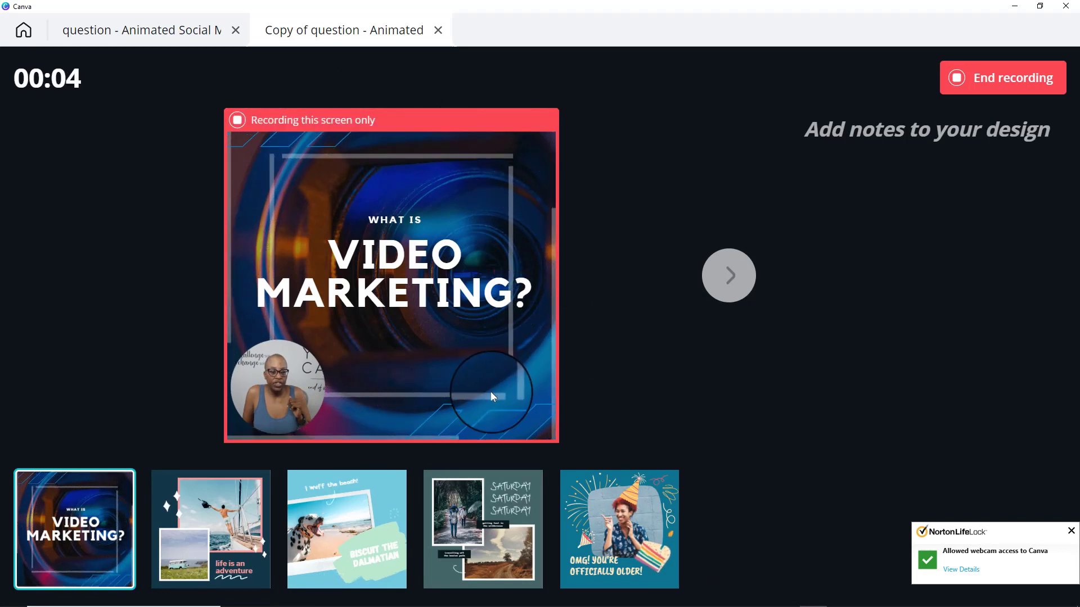
pyautogui.click(235, 548)
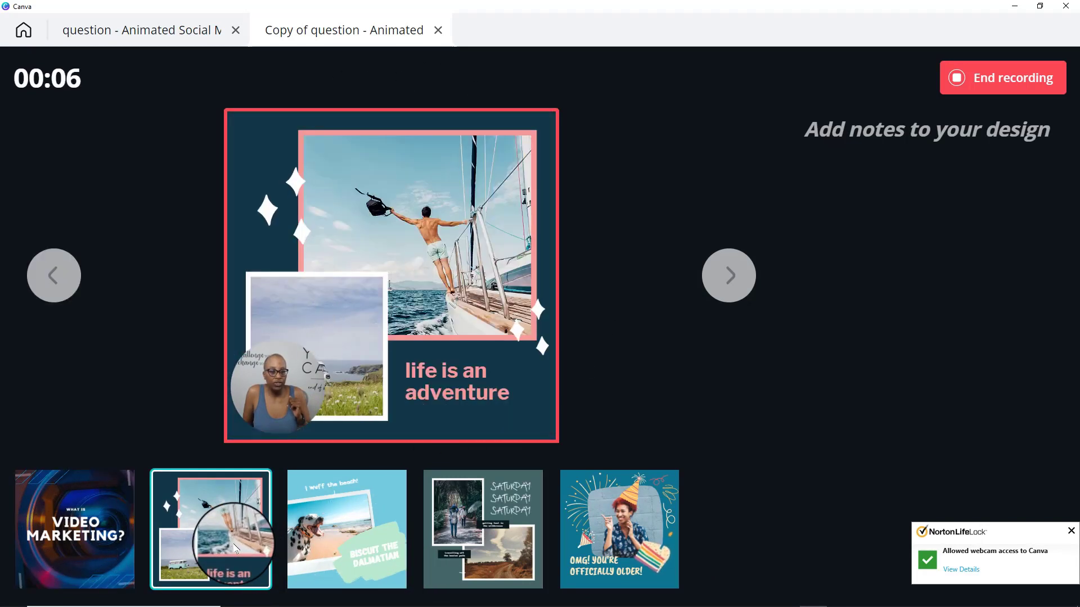
pyautogui.click(356, 563)
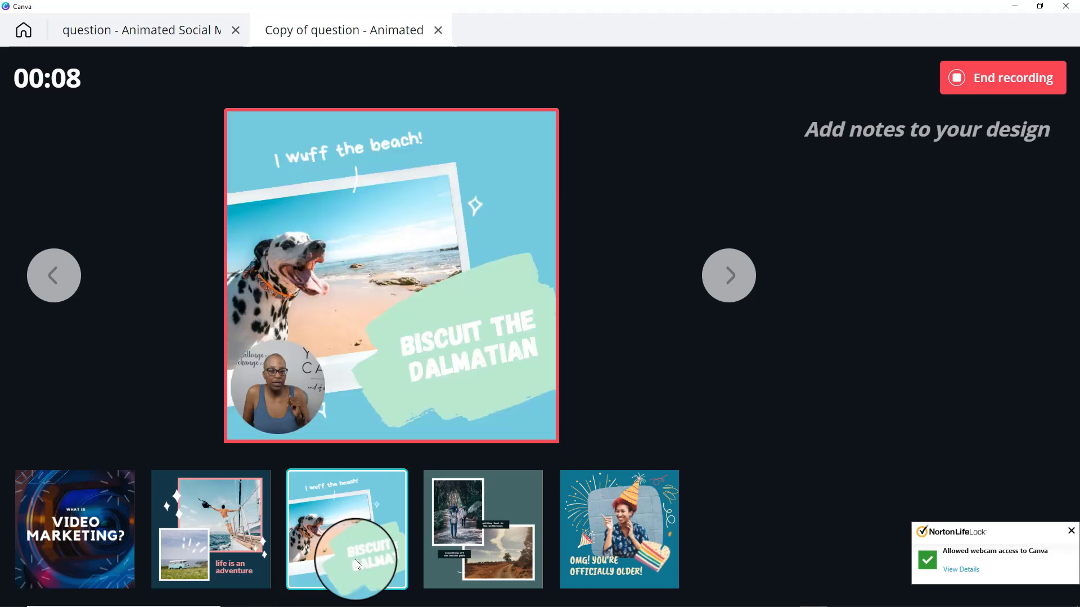
pyautogui.click(499, 561)
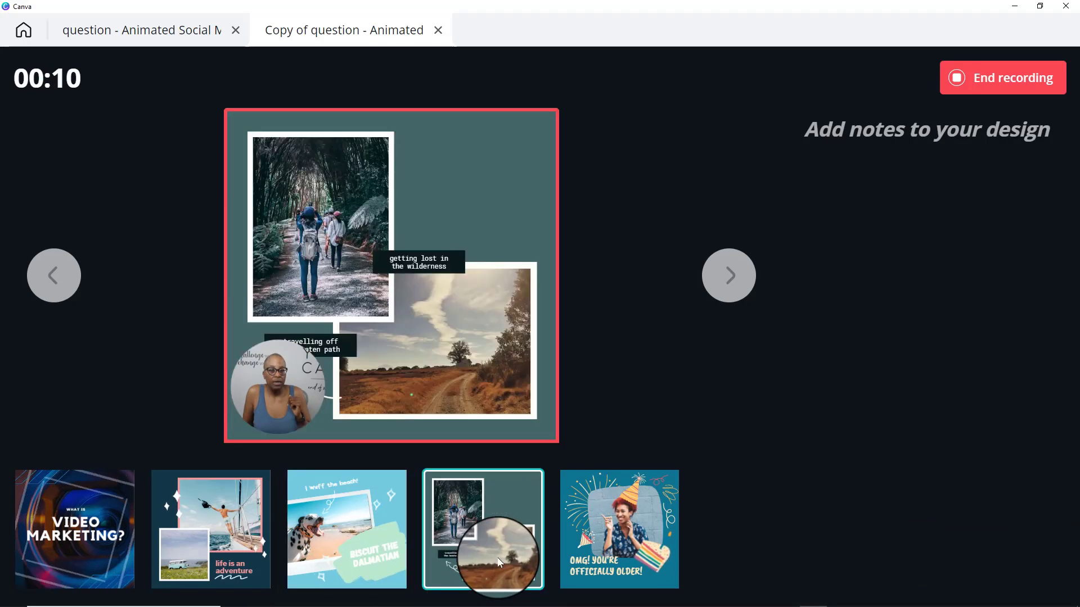
pyautogui.click(632, 570)
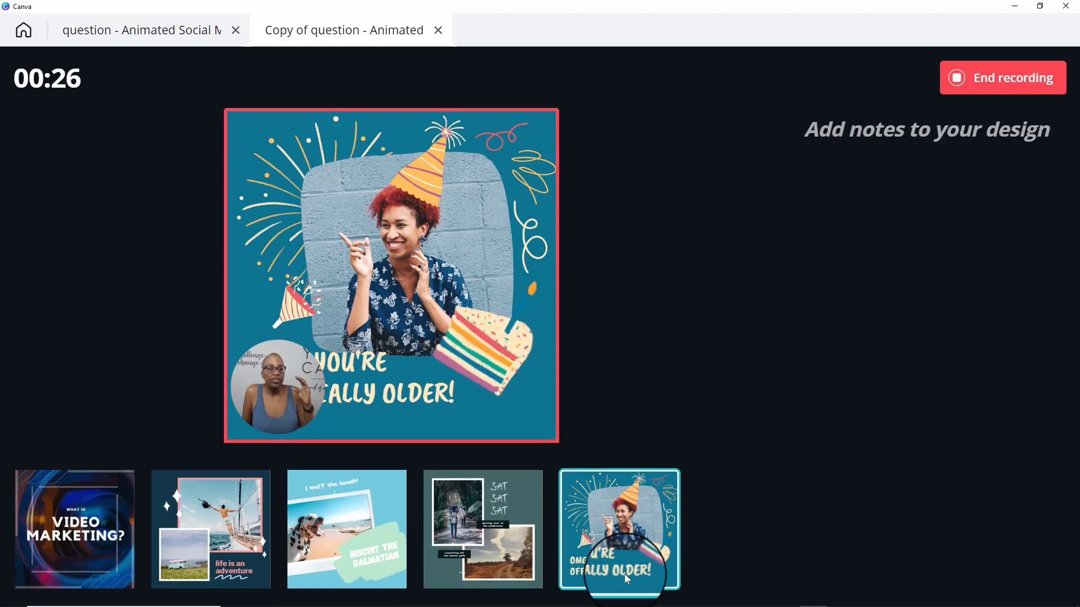
# Revisit all five pages while narrating, end on the birthday page, then end and upload the recording
pyautogui.click(212, 565)
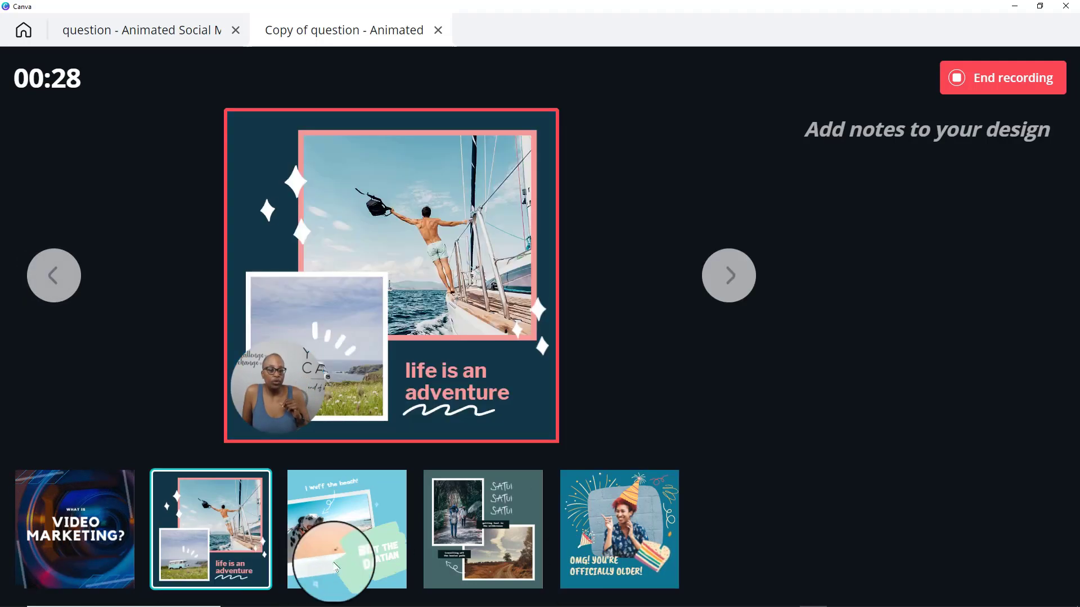
pyautogui.click(357, 564)
pyautogui.click(134, 555)
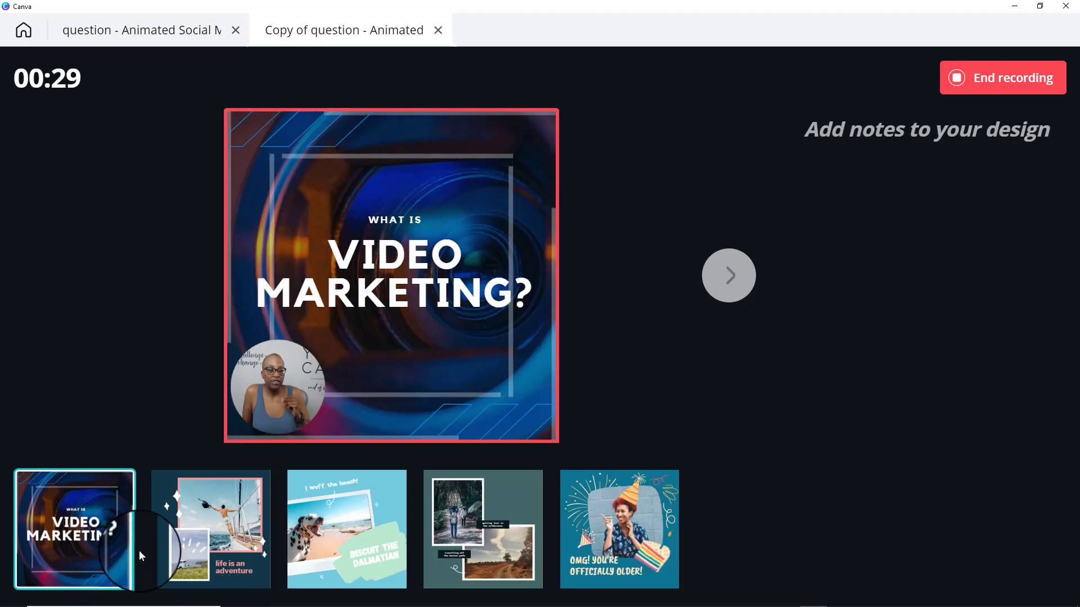
pyautogui.click(470, 565)
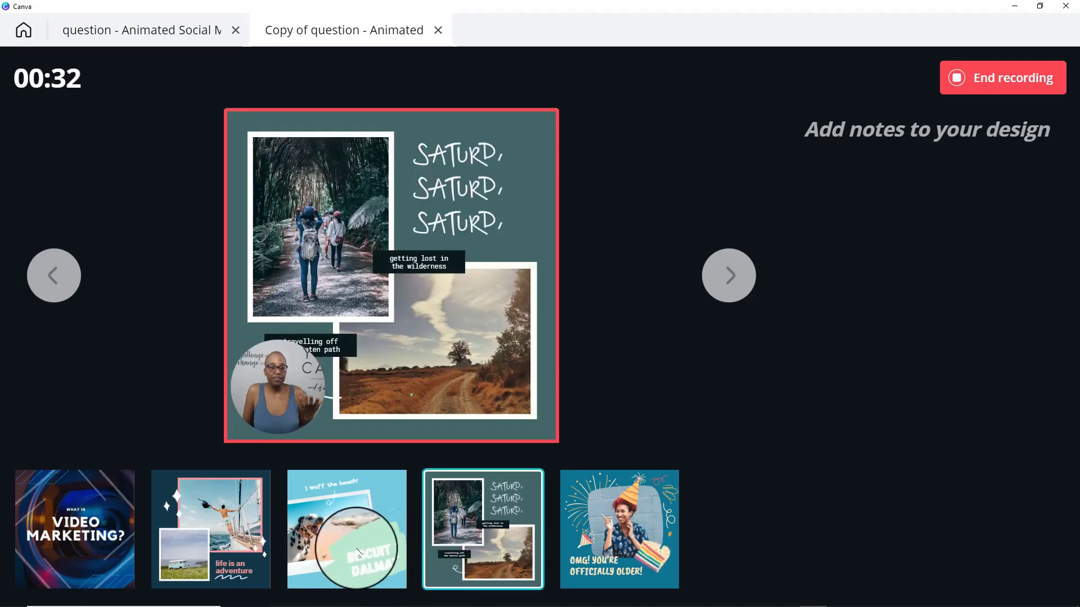
pyautogui.click(318, 547)
pyautogui.click(197, 540)
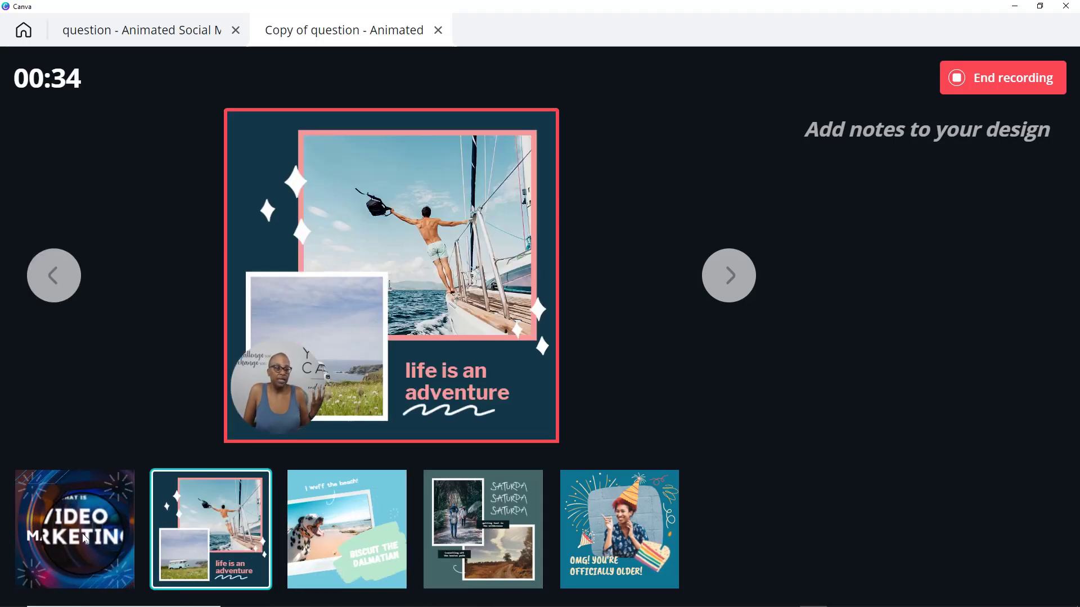
pyautogui.click(84, 539)
pyautogui.click(592, 546)
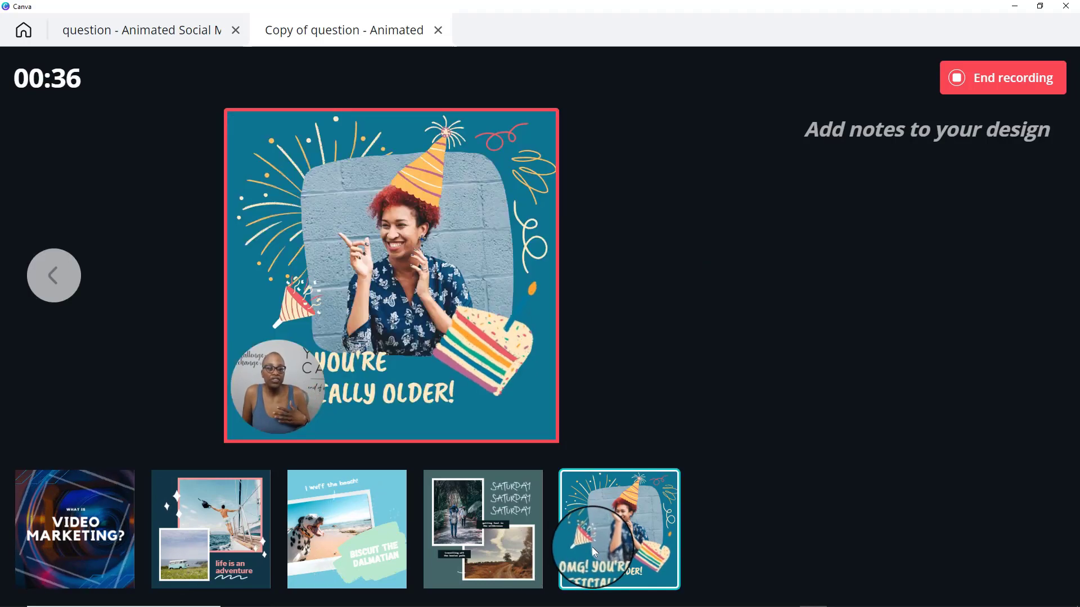
pyautogui.click(1021, 82)
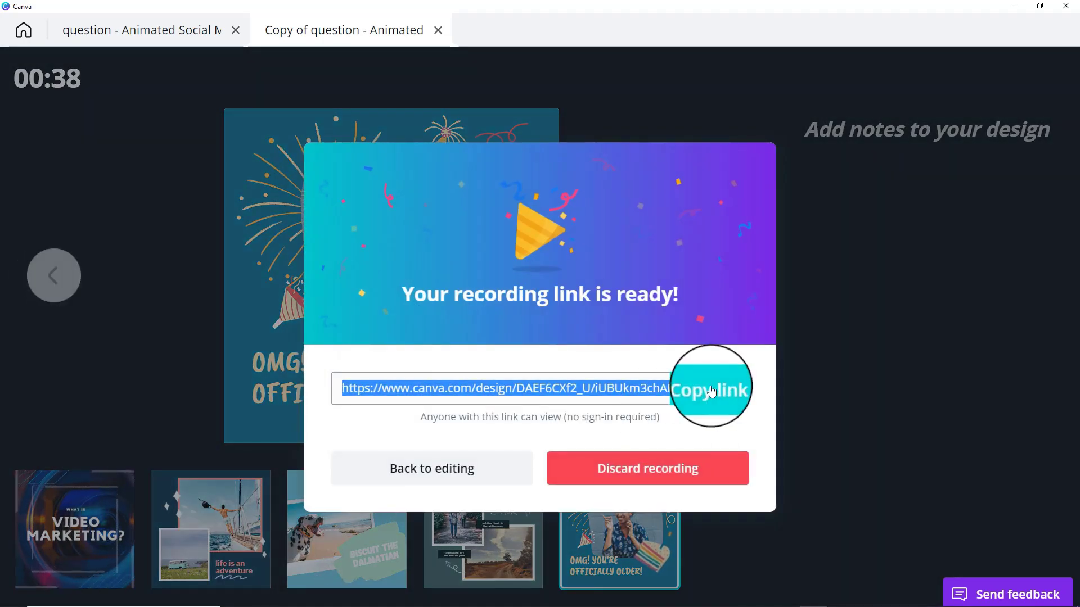
# Leave the recording link window and go back to editing the design
pyautogui.click(467, 472)
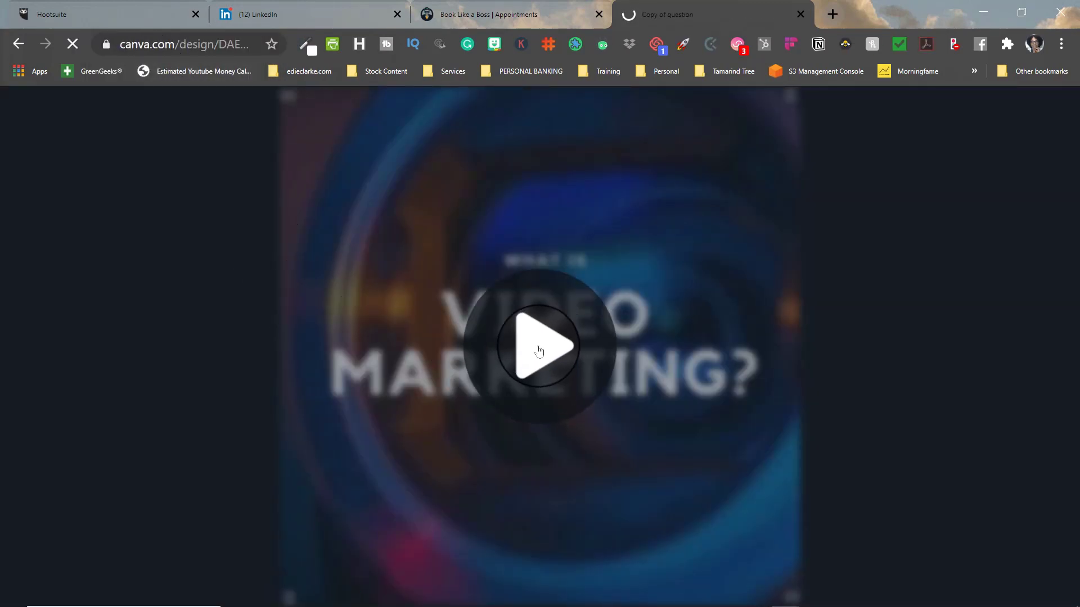
# Play the 38-second recording, pause it, and jump to the dalmatian and SATURDAY page markers
pyautogui.click(539, 351)
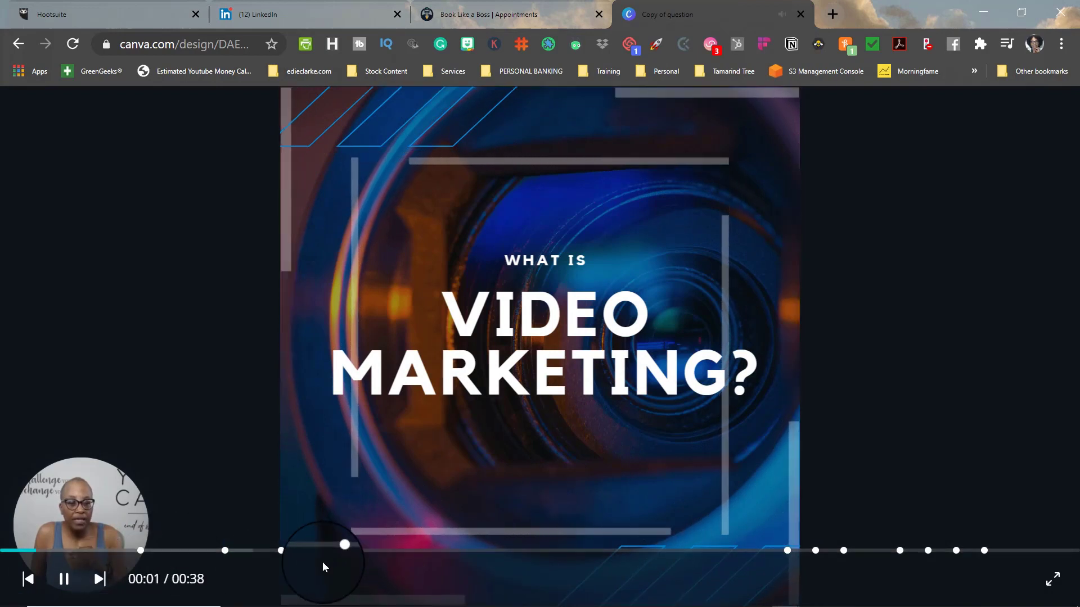
pyautogui.click(64, 579)
pyautogui.click(141, 550)
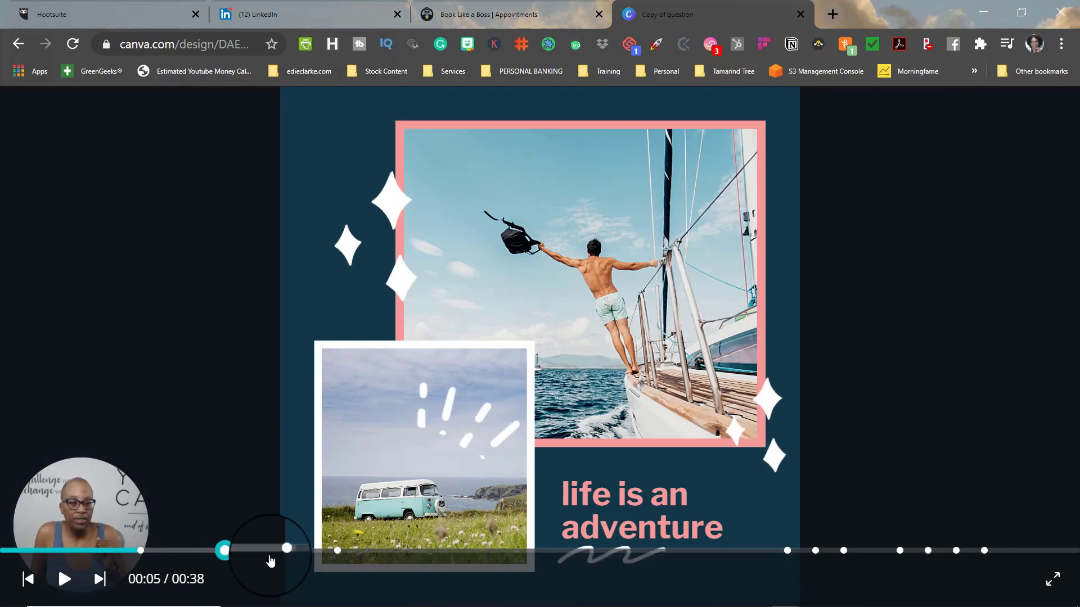
pyautogui.click(281, 552)
pyautogui.click(337, 551)
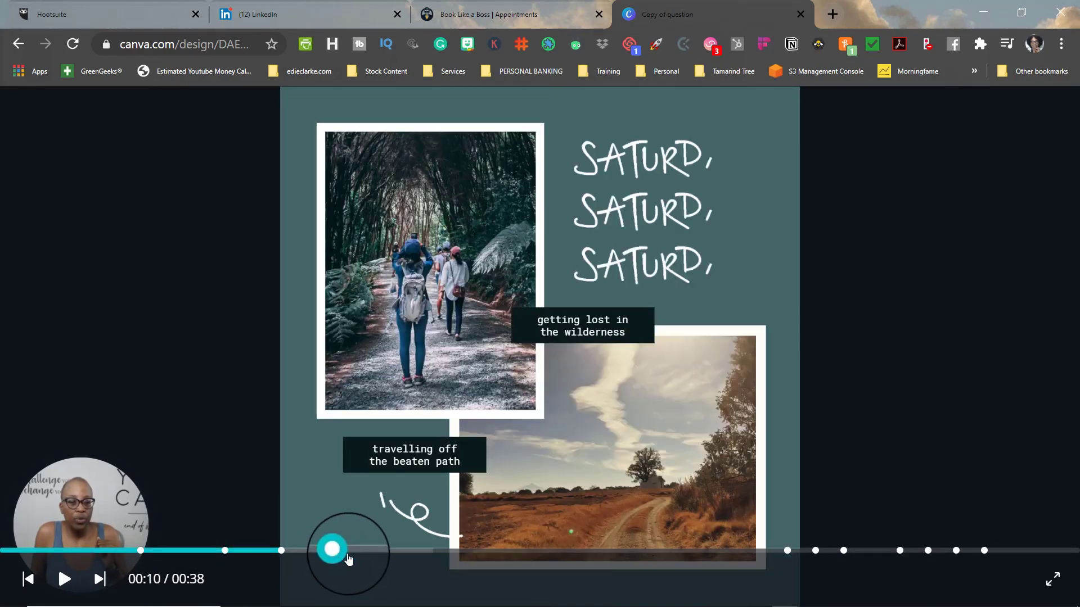
# Skip ahead to 00:28 and step through later markers to the final birthday page
pyautogui.click(814, 551)
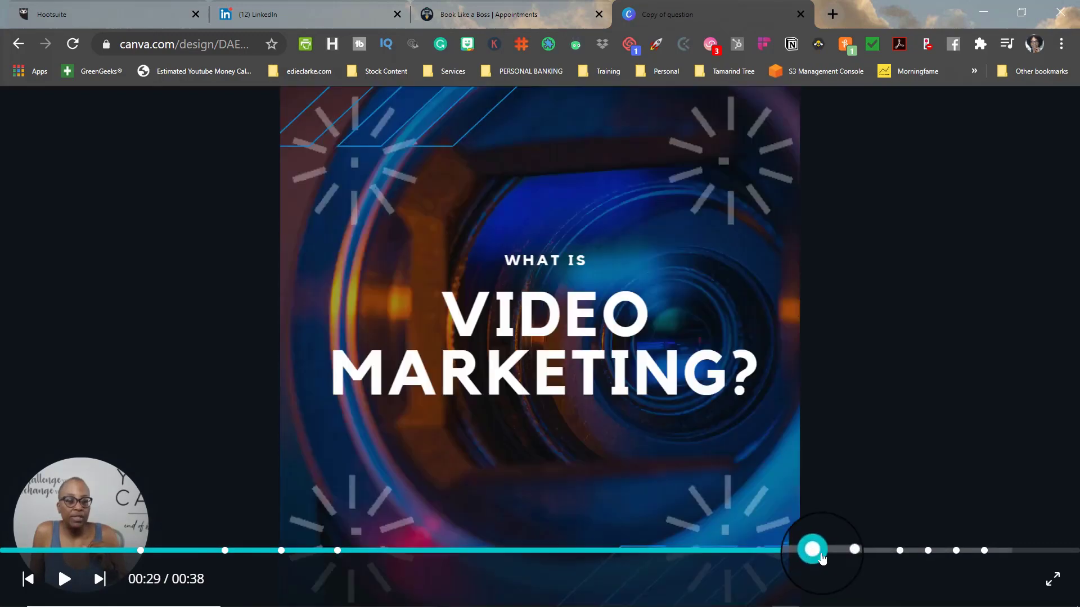
pyautogui.click(844, 553)
pyautogui.click(900, 552)
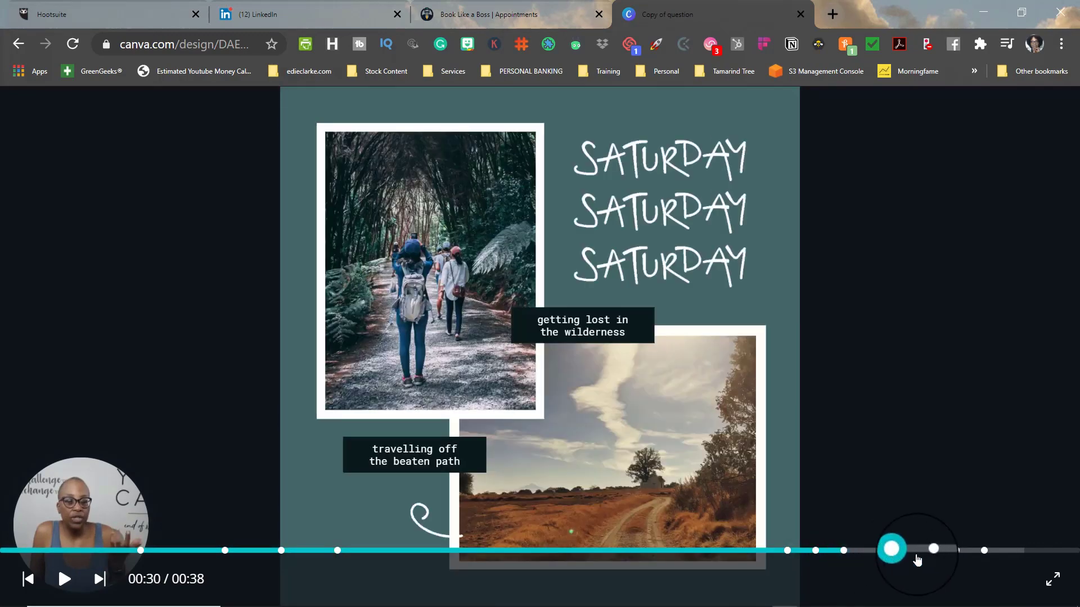
pyautogui.click(925, 554)
pyautogui.click(956, 553)
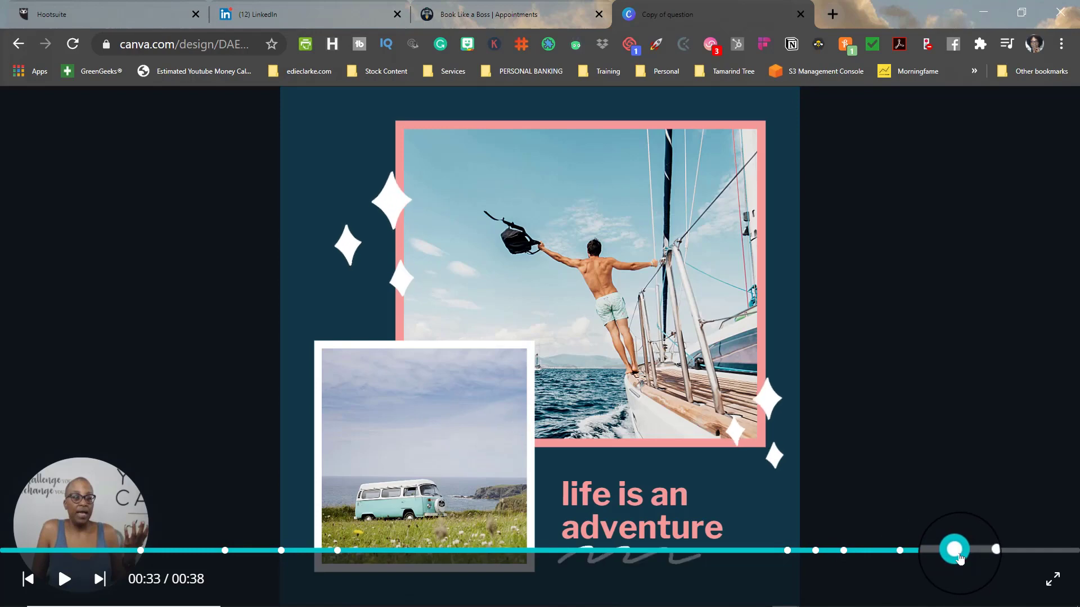
pyautogui.click(984, 551)
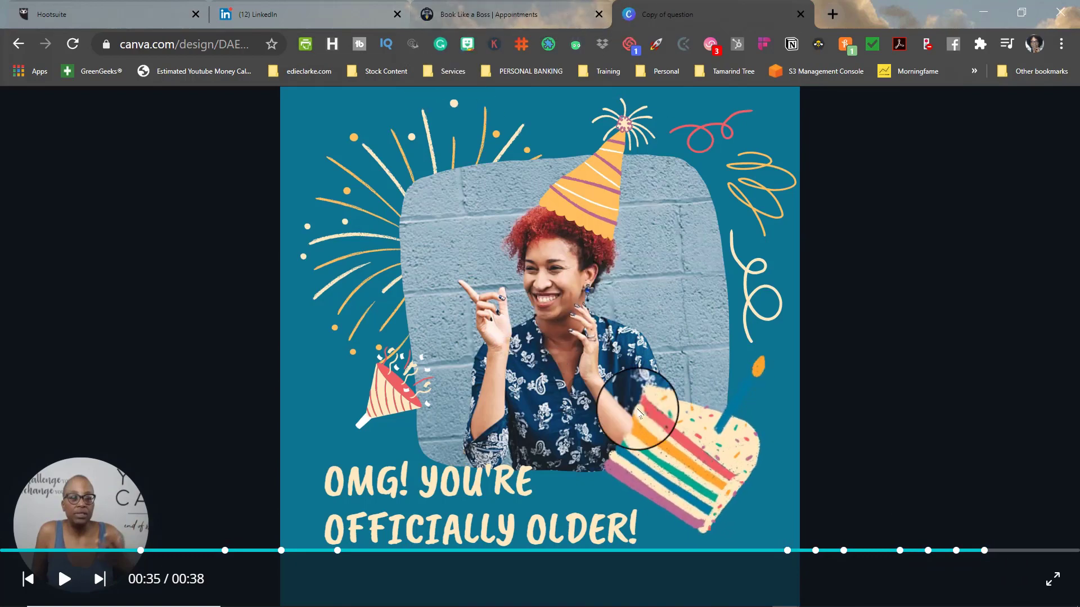
# Back in the Canva editor, close the recording details and scroll through pages 1–5
pyautogui.click(810, 596)
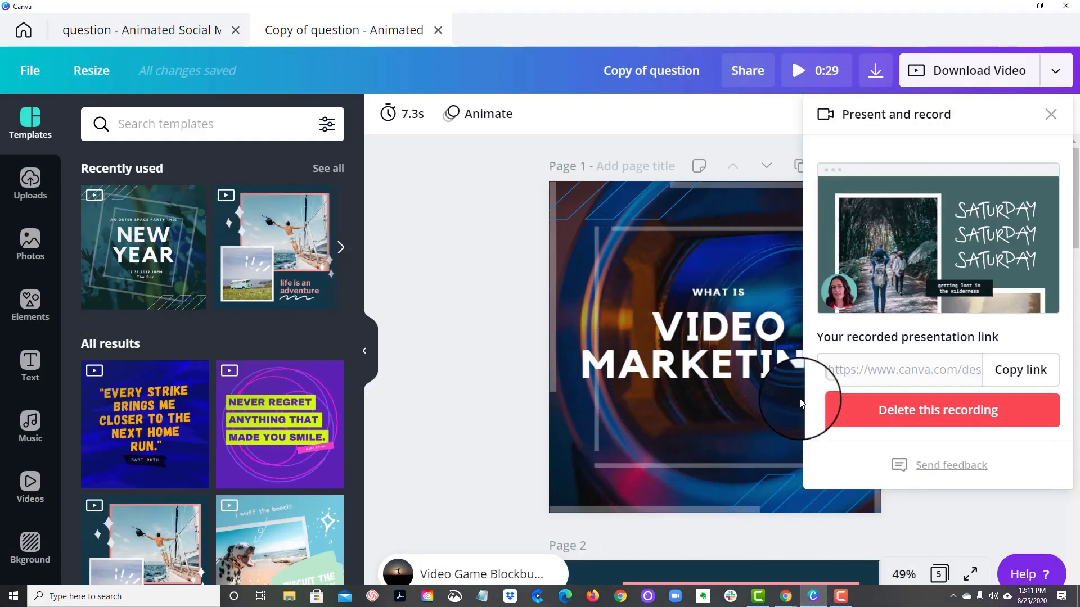
pyautogui.click(1058, 114)
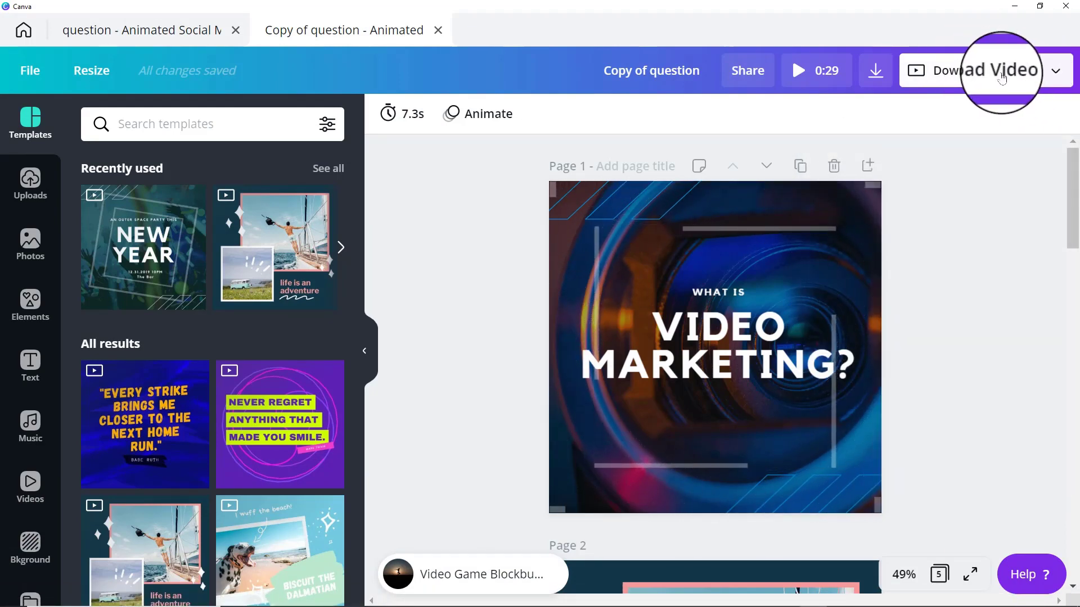
pyautogui.scroll(-10, 887, 304)
pyautogui.scroll(2, 883, 321)
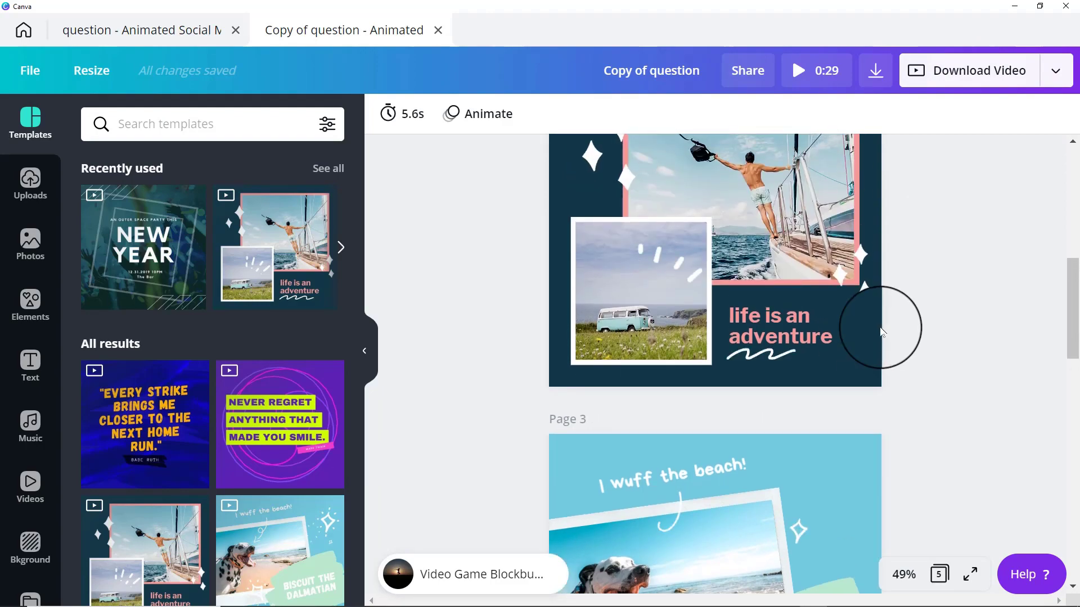
pyautogui.scroll(-10, 880, 338)
pyautogui.scroll(-5, 857, 397)
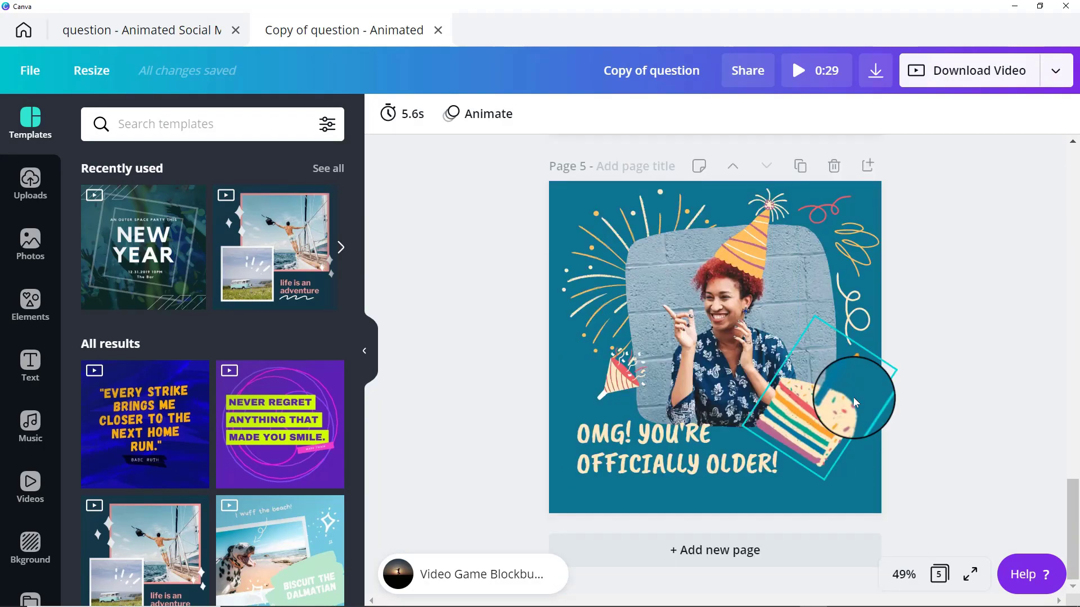
pyautogui.scroll(10, 851, 393)
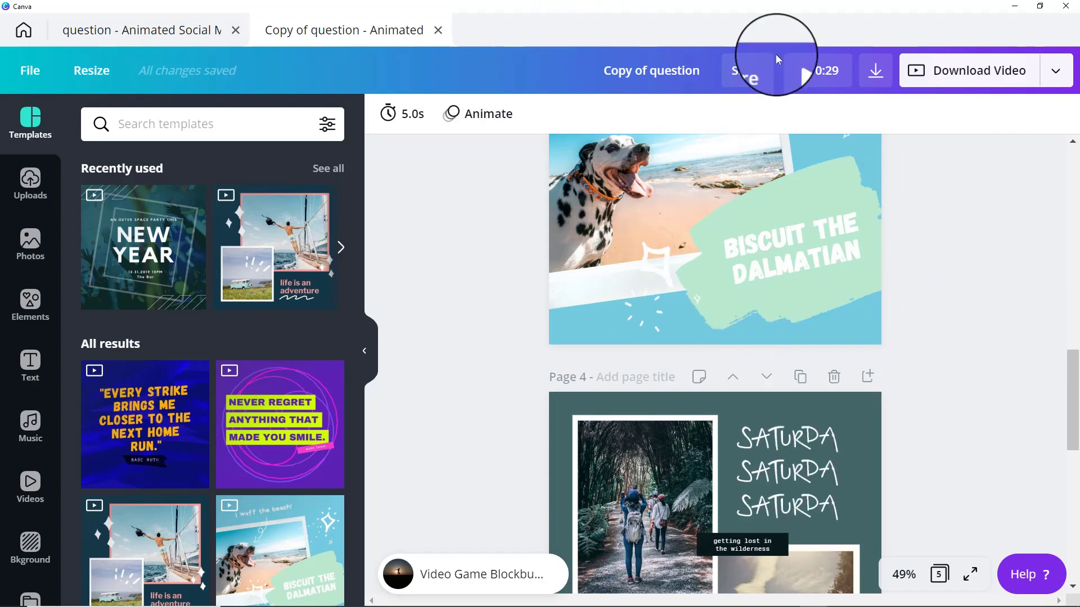
pyautogui.scroll(-1, 759, 315)
pyautogui.scroll(15, 756, 309)
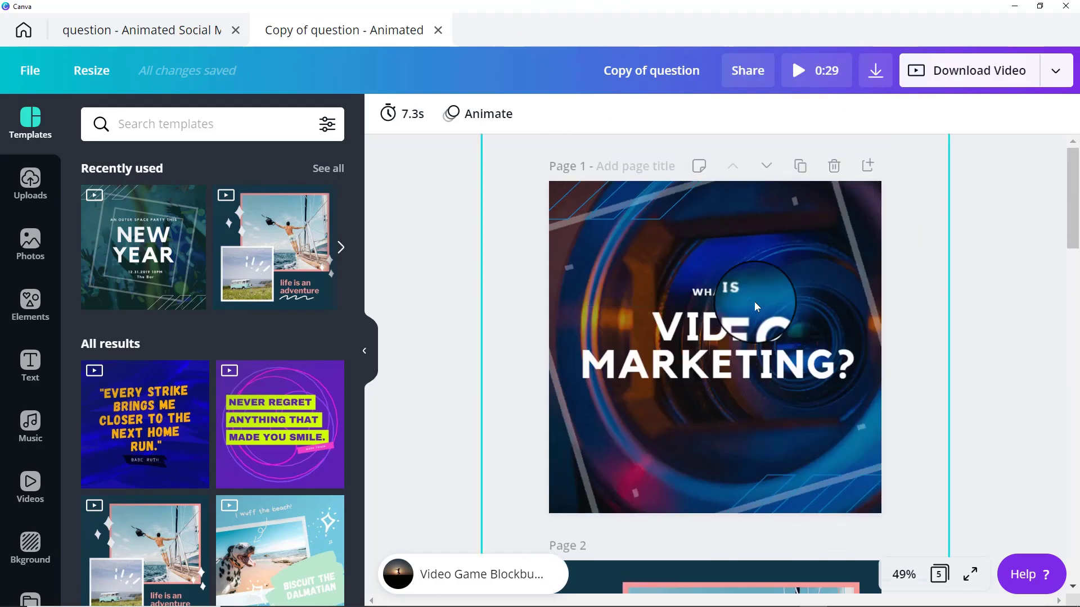
pyautogui.scroll(-10, 754, 304)
pyautogui.scroll(-10, 753, 303)
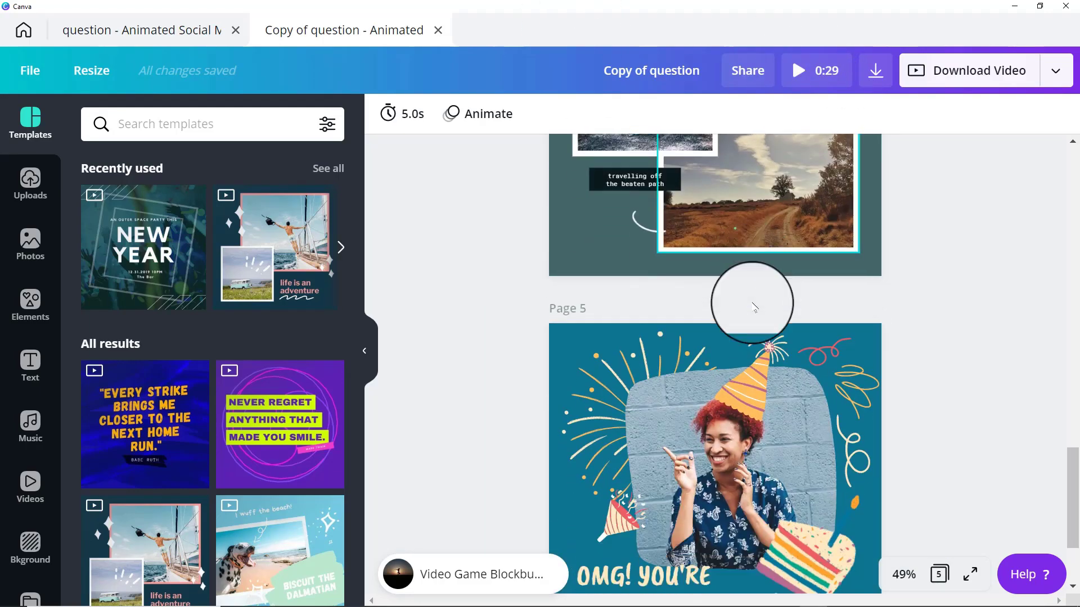
pyautogui.scroll(-2, 754, 306)
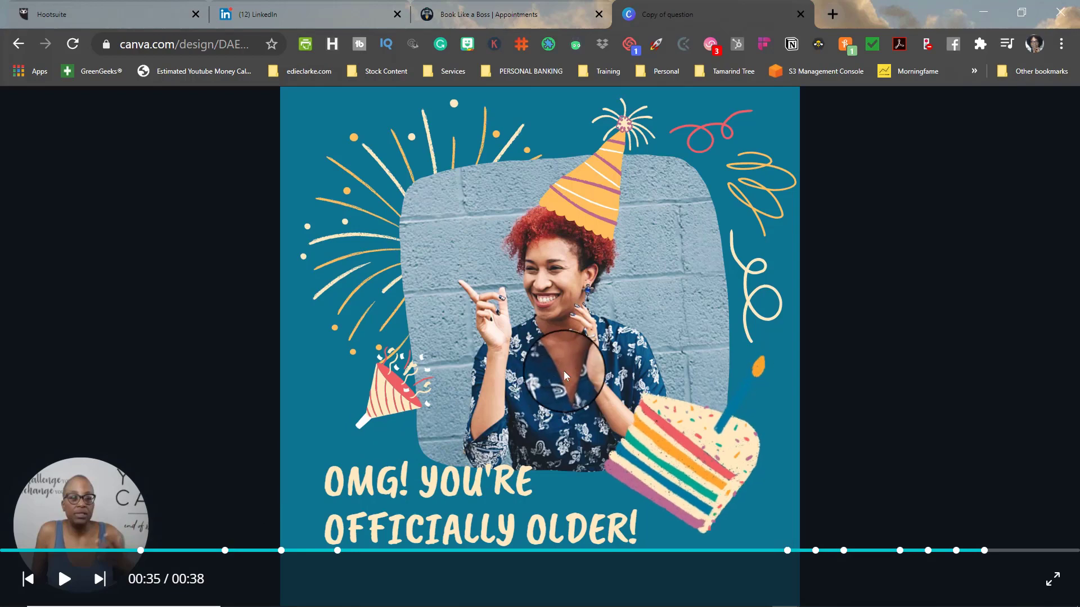
pyautogui.rightClick(619, 329)
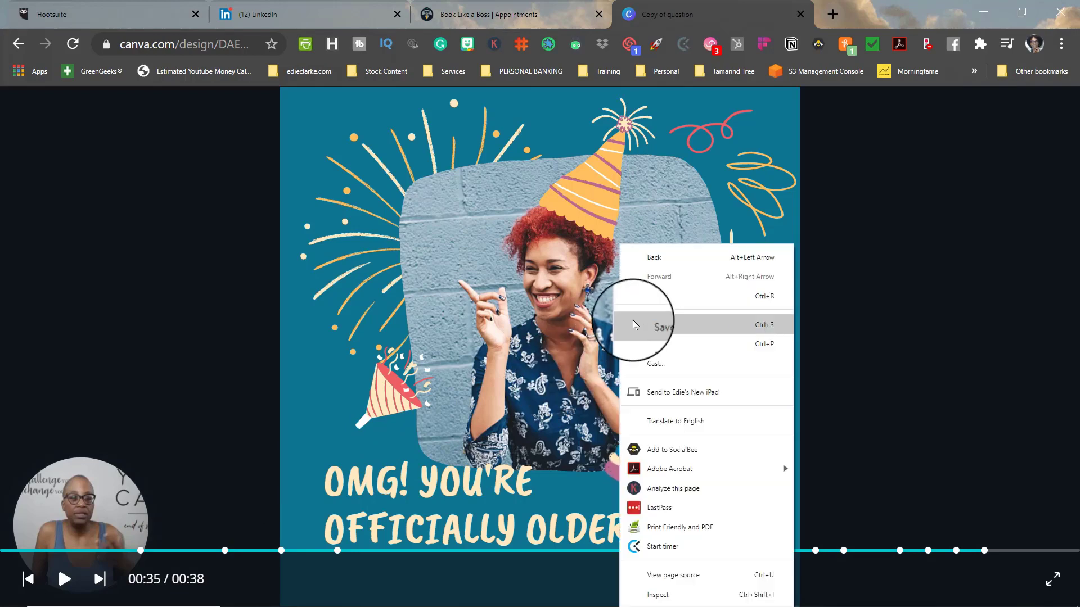
pyautogui.click(674, 323)
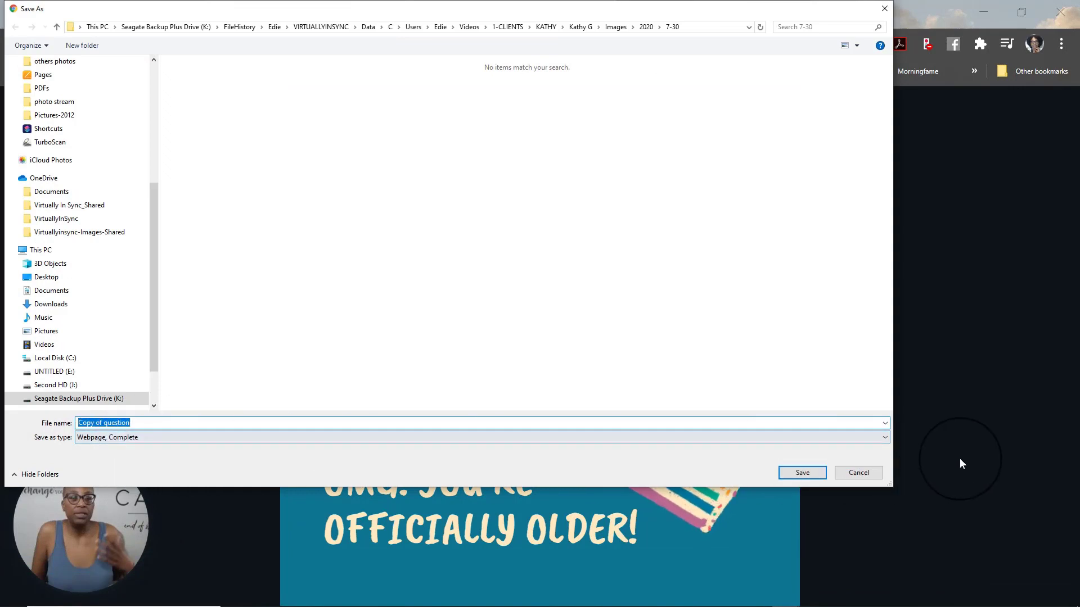
pyautogui.click(847, 437)
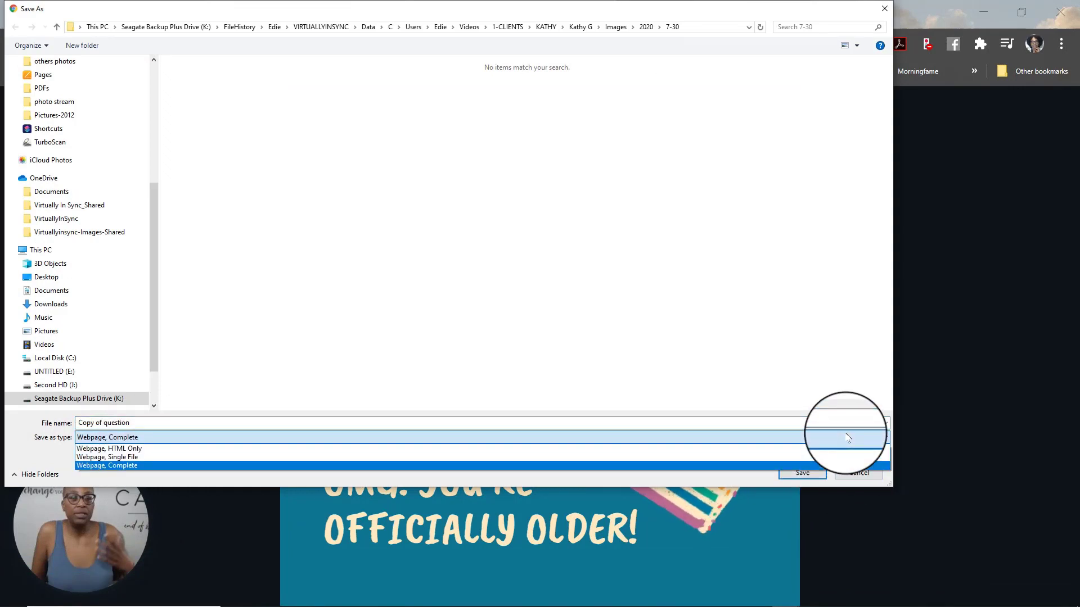
pyautogui.click(778, 349)
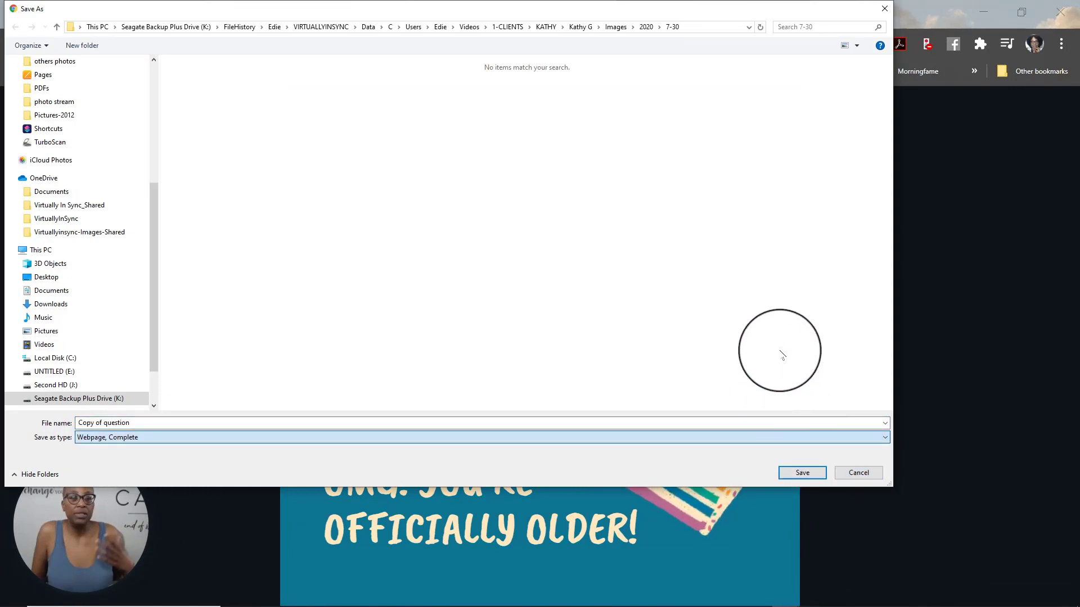
pyautogui.click(855, 475)
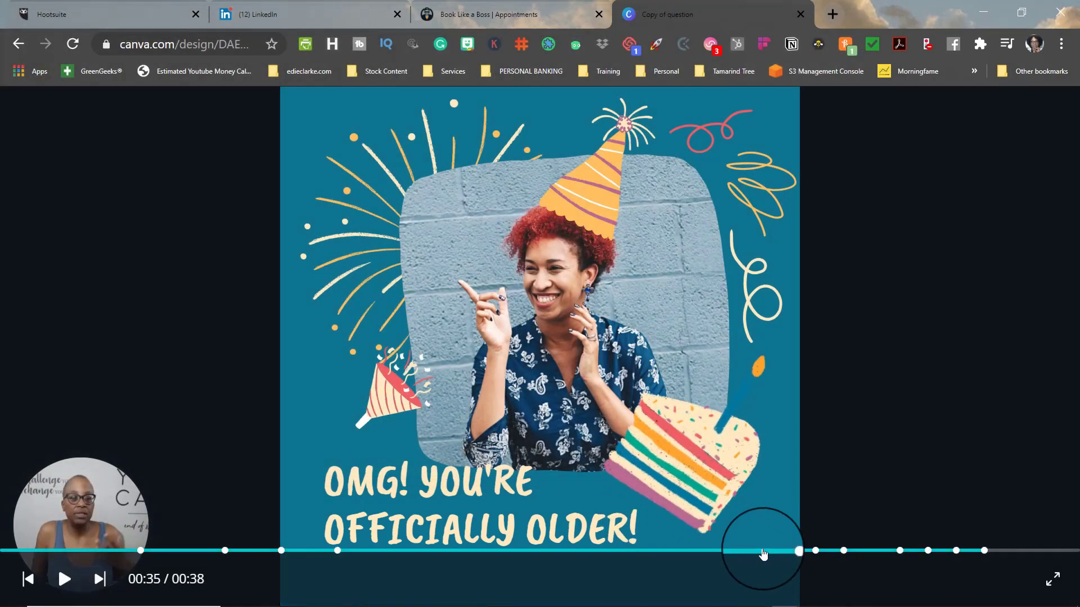